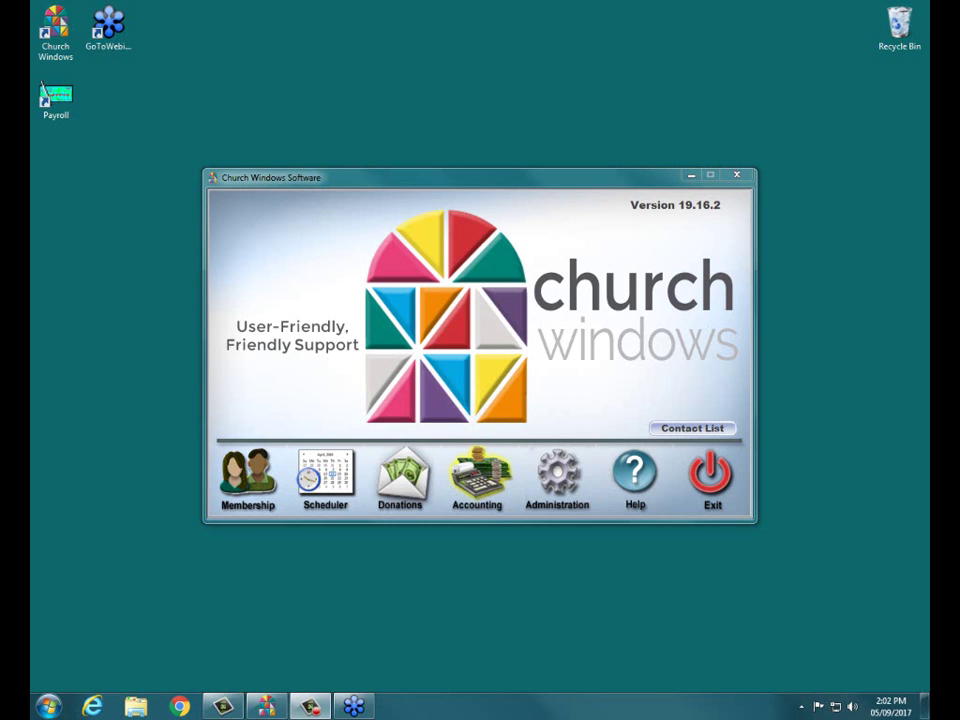
Open the Accounting module and let the Jan - Dec 2017 home screen load.
{"action": "left_click", "coordinate": [475, 480]}
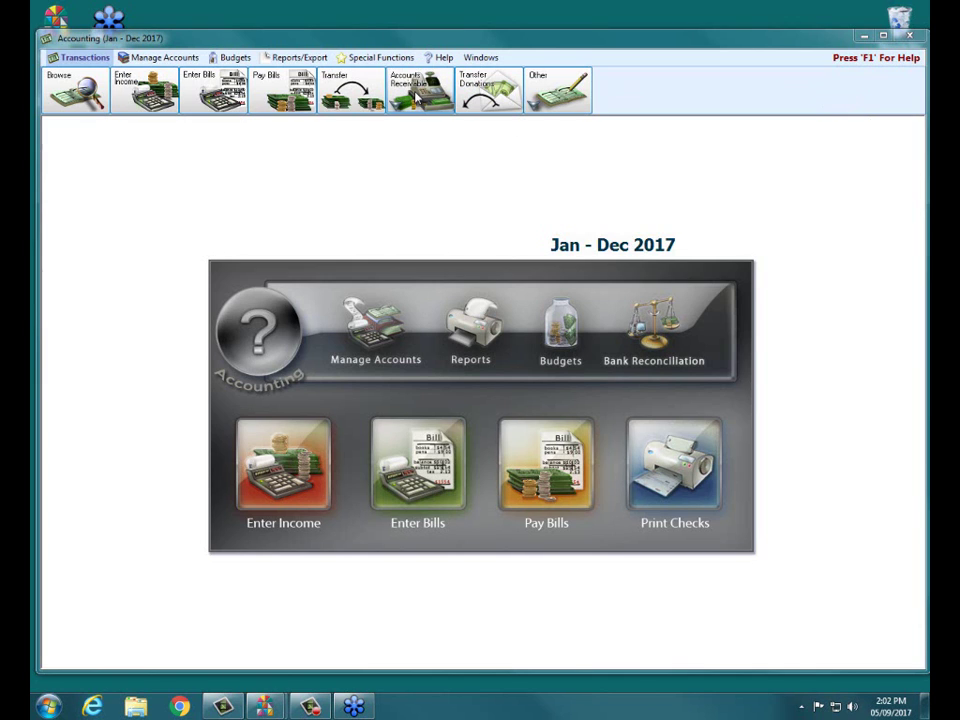
{"action": "left_click", "coordinate": [419, 96]}
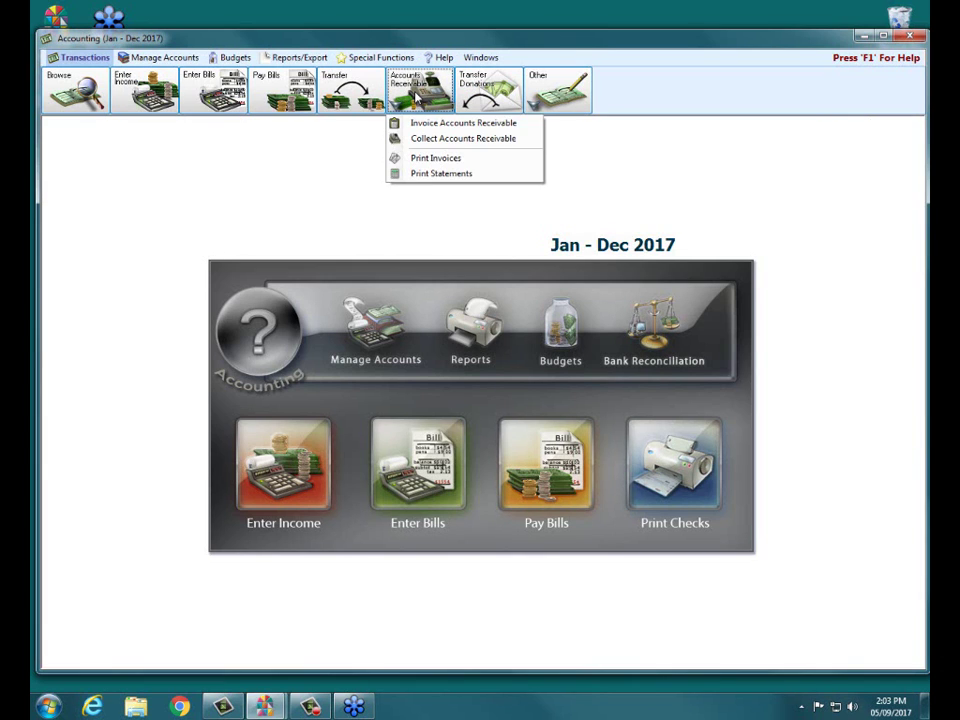
{"action": "left_click", "coordinate": [611, 171]}
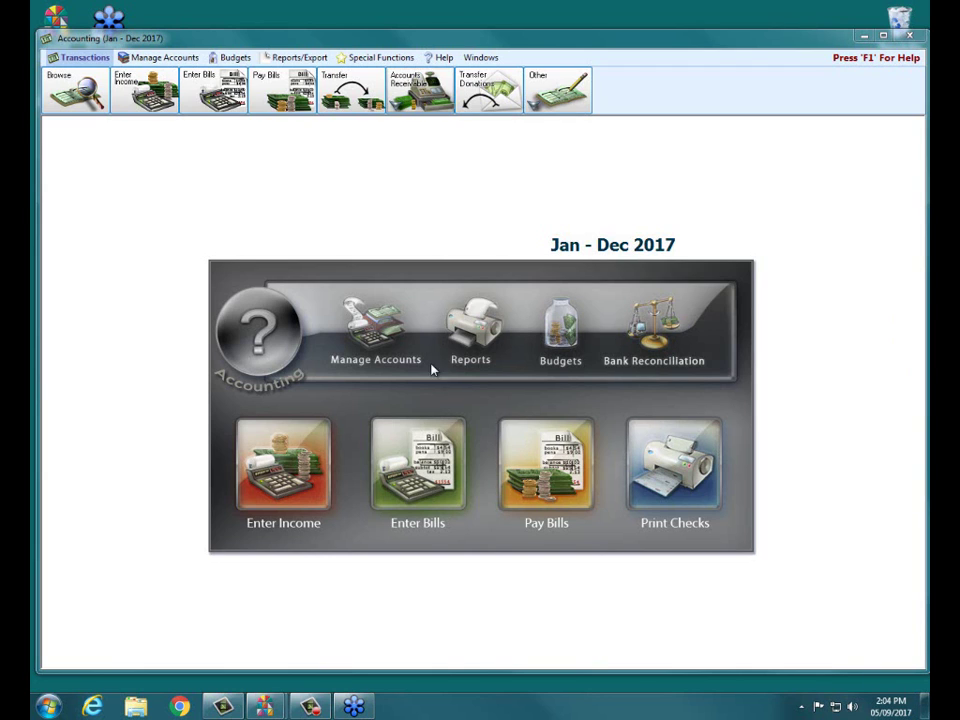
Maximize the chart of accounts and expand 1.25.500 Accounts Receivable/Clients to list its clients.
{"action": "left_click", "coordinate": [389, 343]}
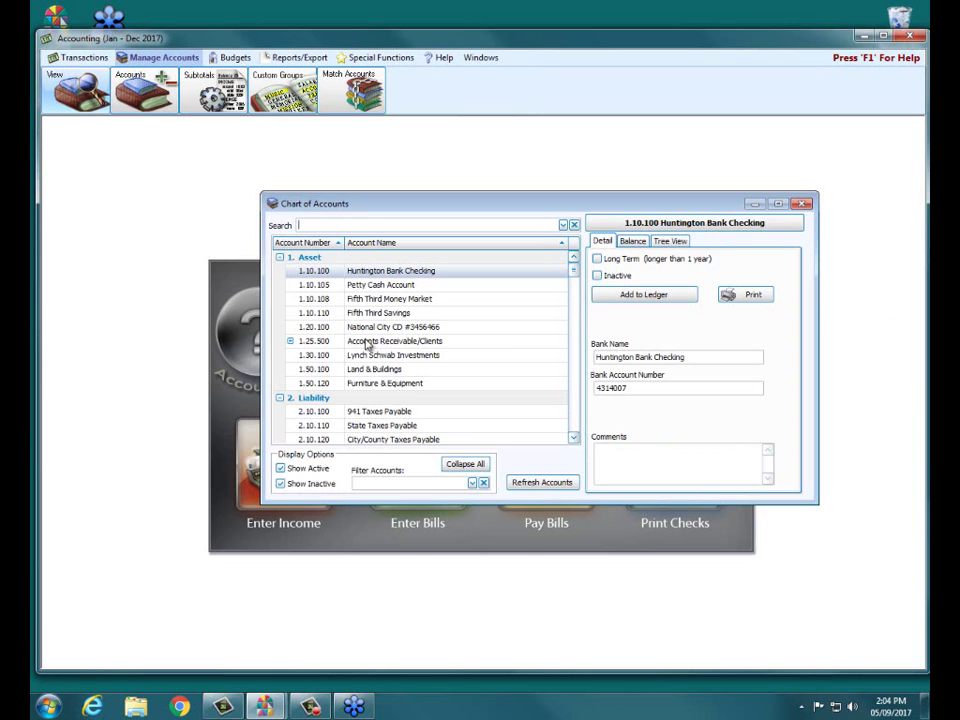
{"action": "left_click", "coordinate": [778, 203]}
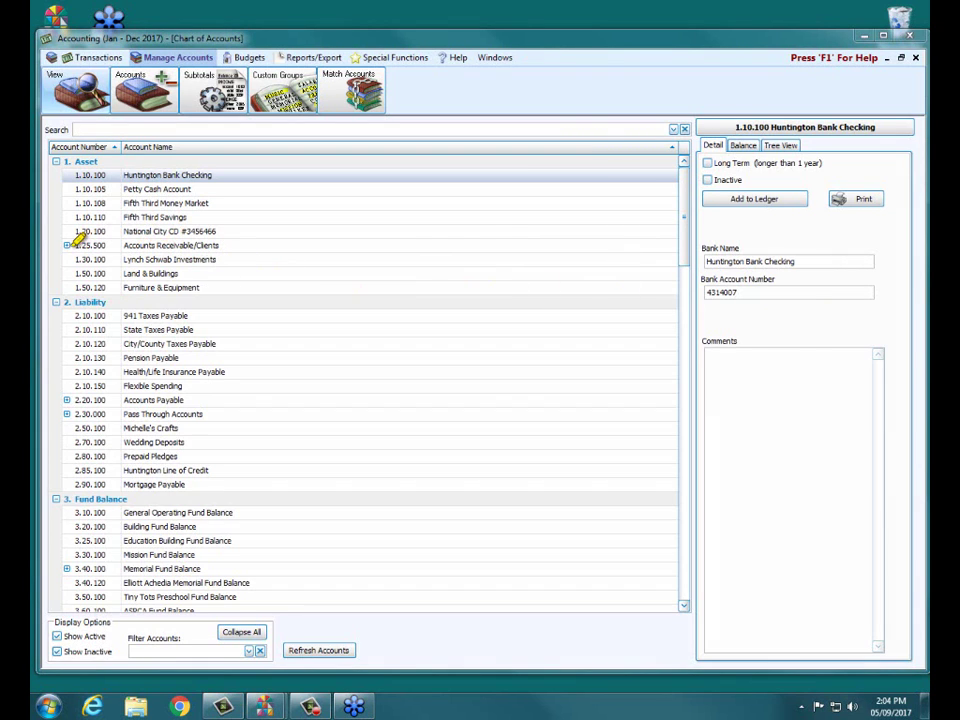
{"action": "left_click_drag", "start_coordinate": [66, 245], "coordinate": [396, 244]}
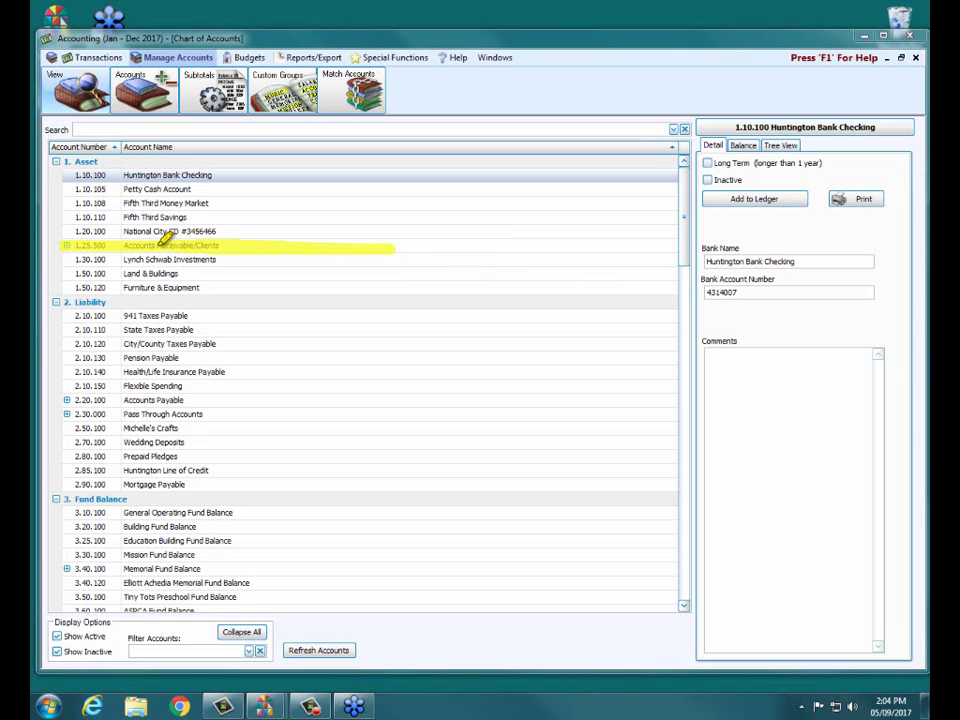
{"action": "left_click_drag", "start_coordinate": [60, 244], "coordinate": [45, 245]}
{"action": "left_click_drag", "start_coordinate": [430, 239], "coordinate": [238, 238]}
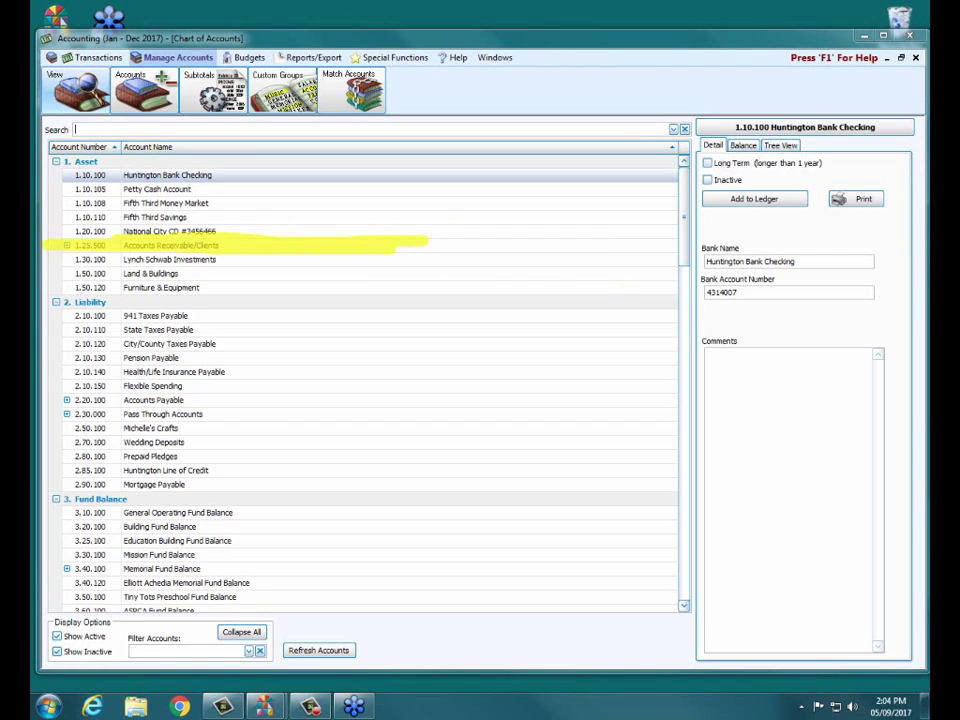
{"action": "left_click", "coordinate": [67, 245]}
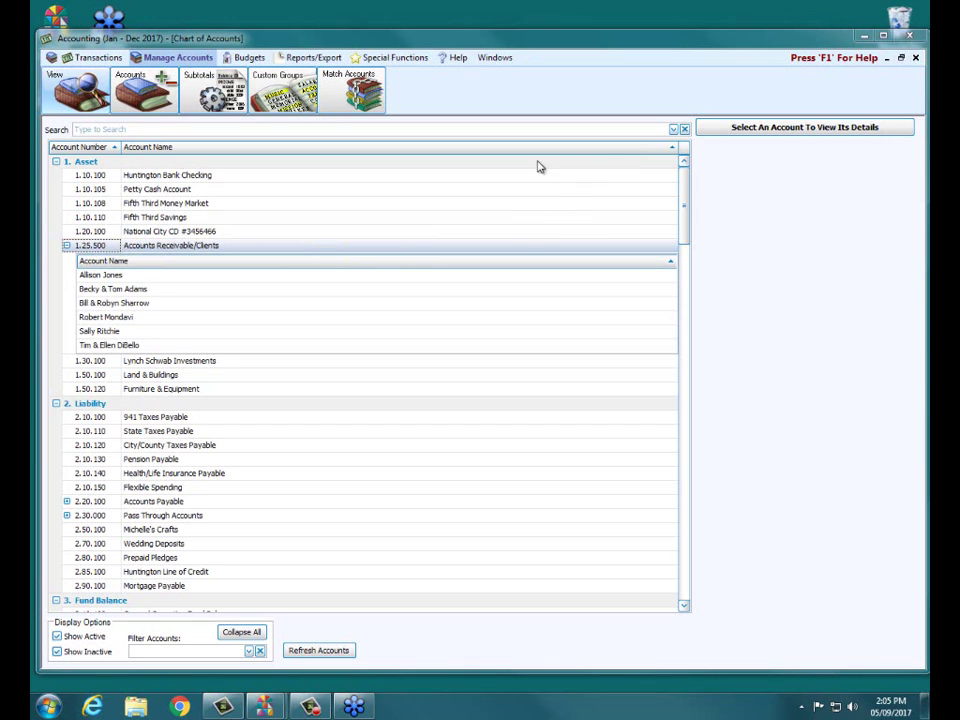
Check the first client's details in Tree View and its add-account options, then close the chart.
{"action": "left_click", "coordinate": [126, 275]}
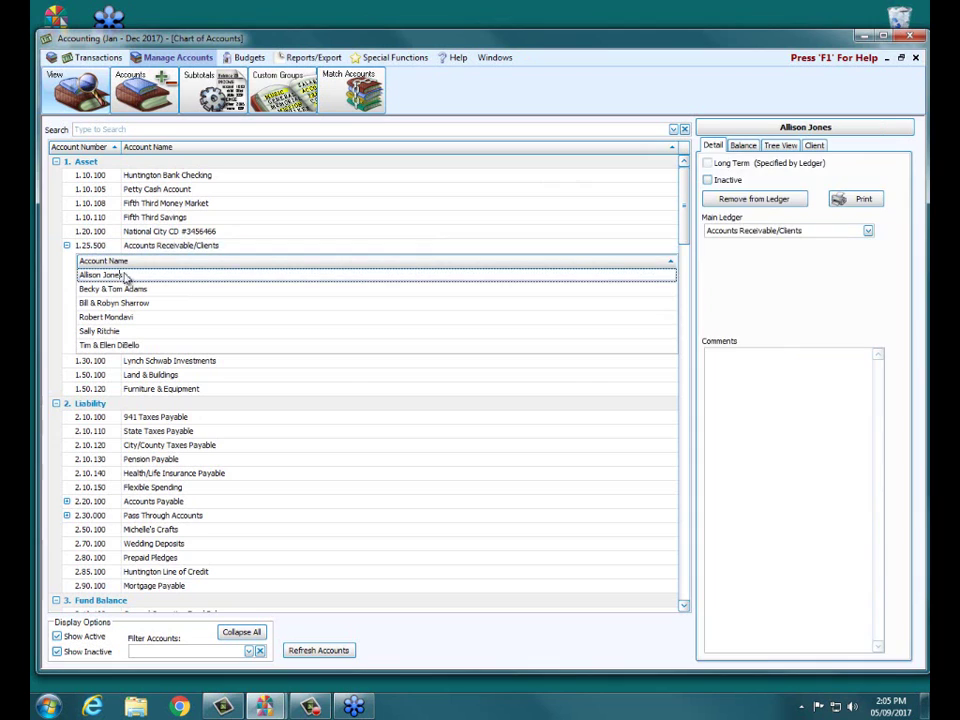
{"action": "left_click", "coordinate": [779, 147]}
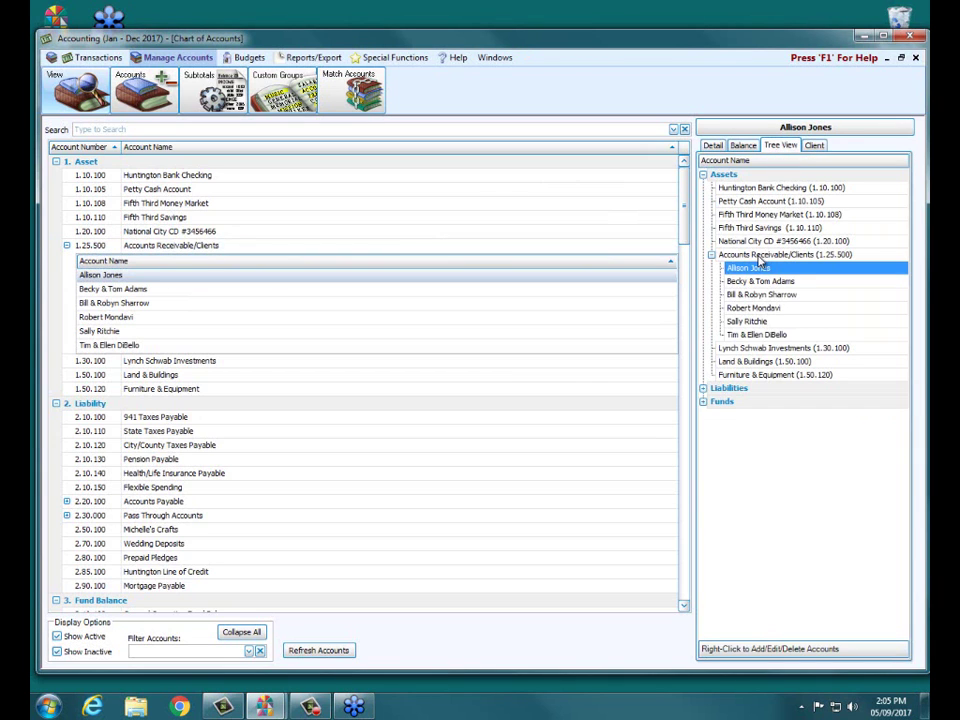
{"action": "right_click", "coordinate": [759, 257]}
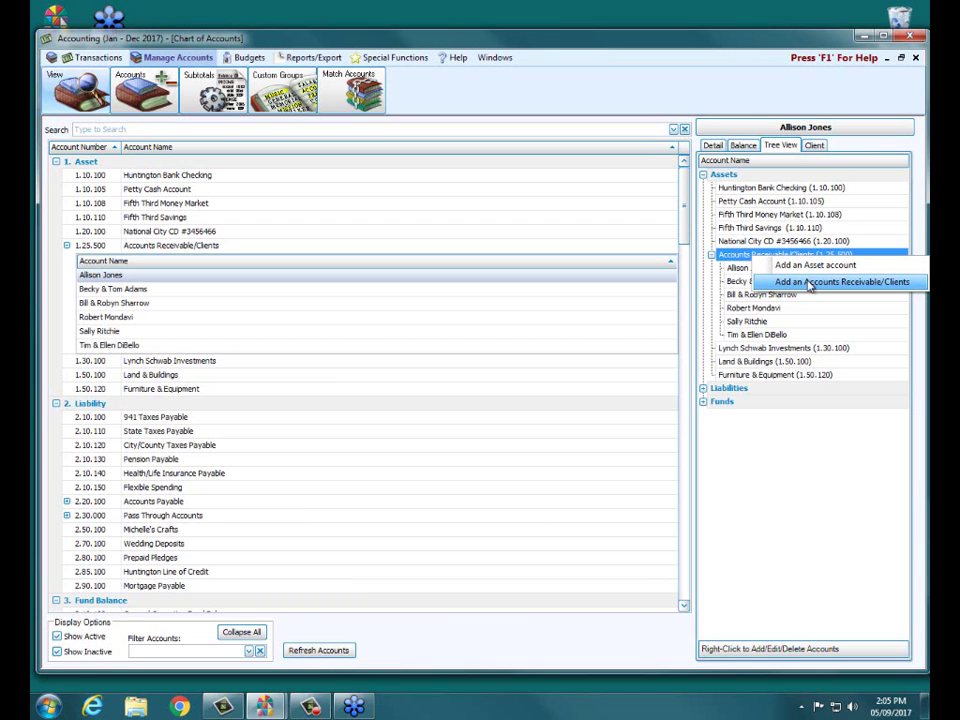
{"action": "key", "text": "Escape"}
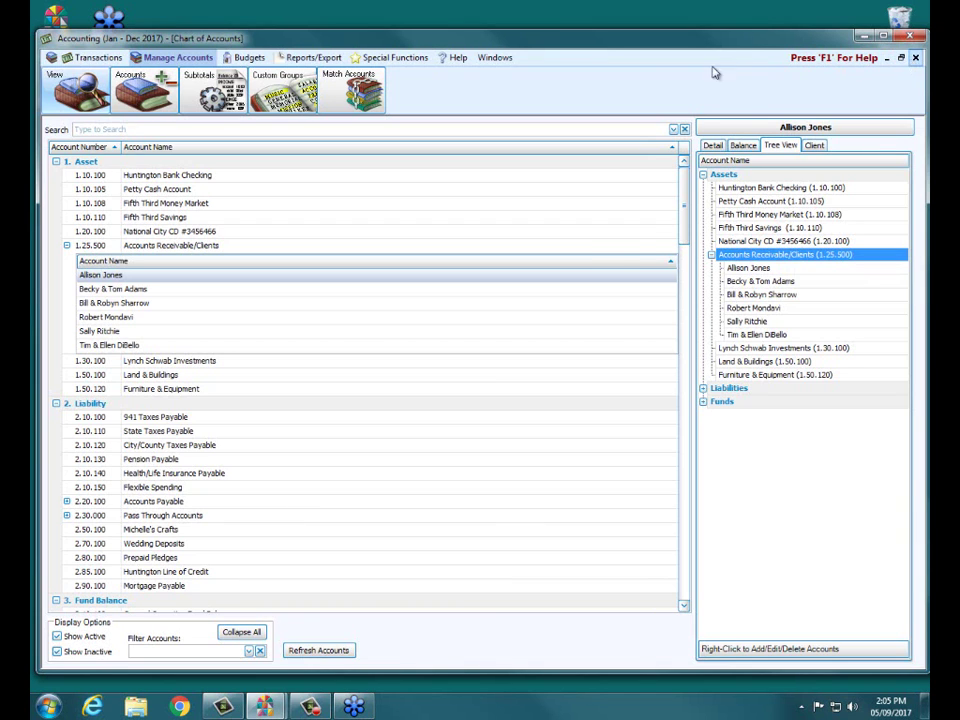
{"action": "key", "text": "Escape"}
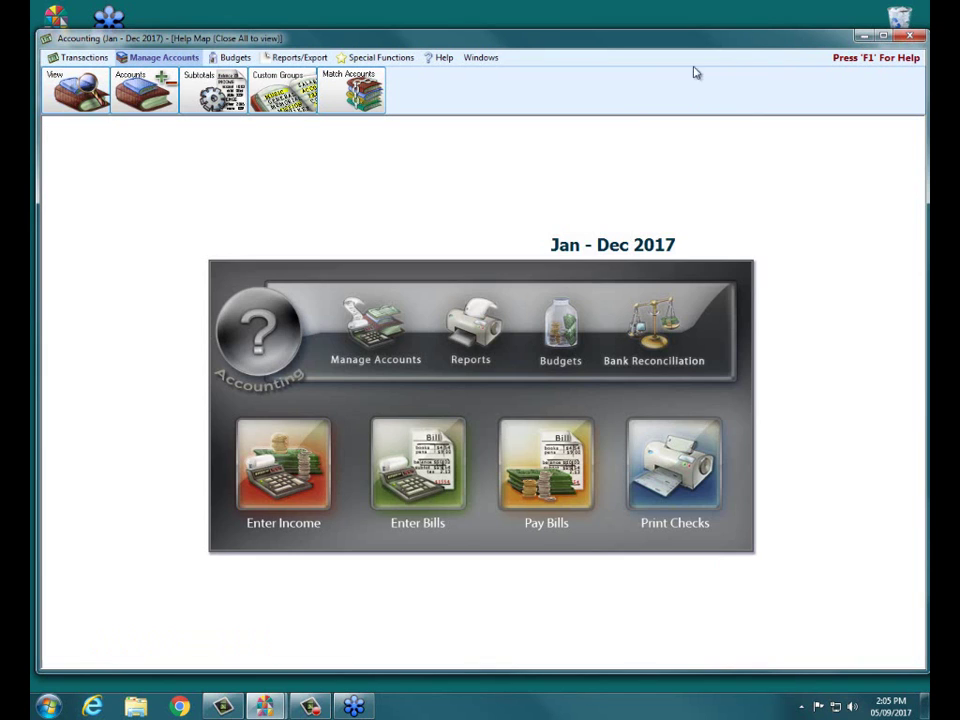
In Accounts > A/R Clients, add the new client's name as an account under 1.25.500, then close setup.
{"action": "left_click", "coordinate": [143, 90]}
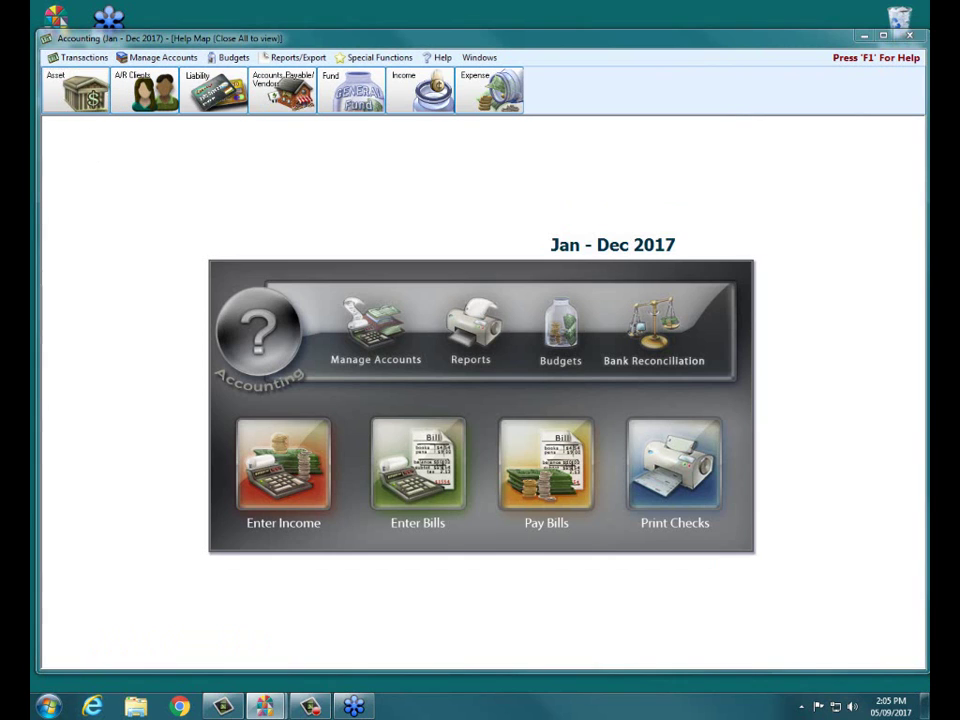
{"action": "mouse_move", "coordinate": [95, 88]}
{"action": "left_mouse_down"}
{"action": "mouse_move", "coordinate": [108, 60]}
{"action": "mouse_move", "coordinate": [160, 56]}
{"action": "mouse_move", "coordinate": [113, 114]}
{"action": "left_mouse_up"}
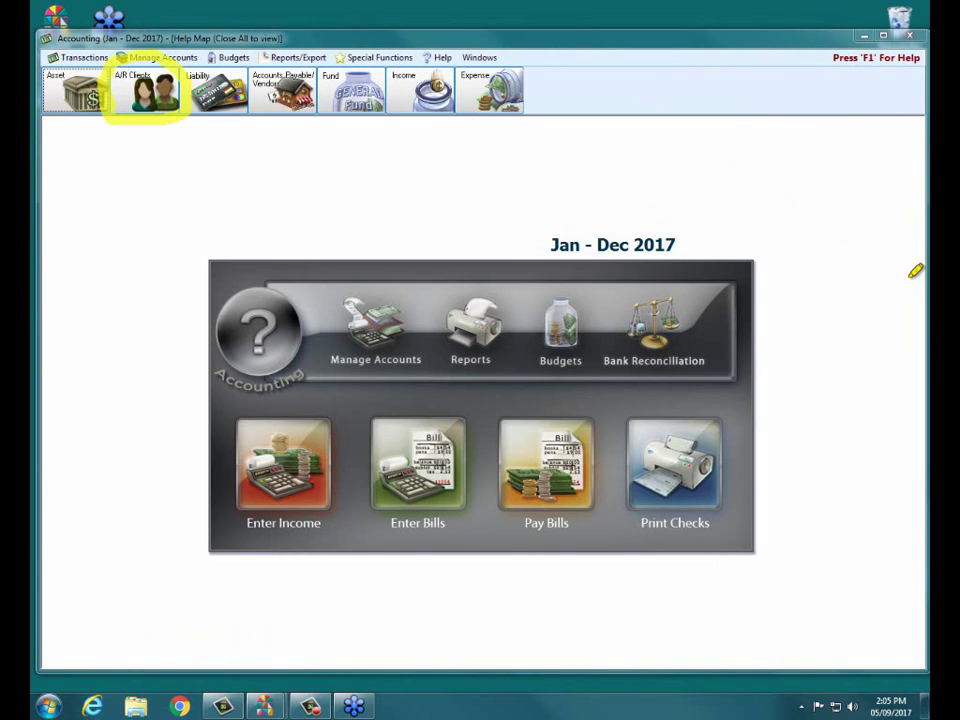
{"action": "left_click", "coordinate": [172, 105]}
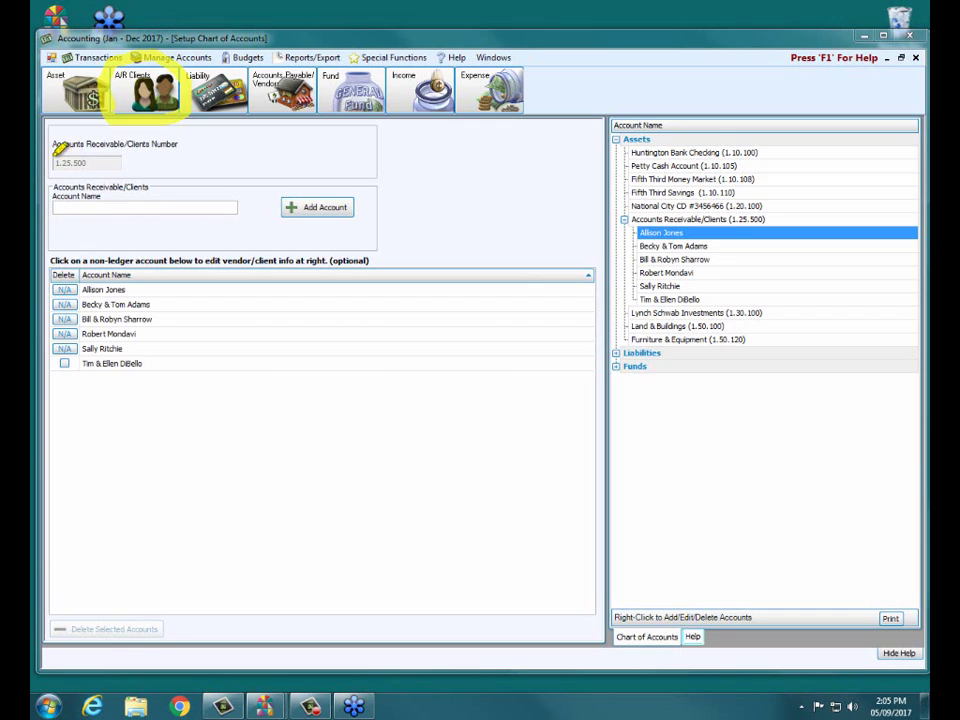
{"action": "left_click_drag", "start_coordinate": [58, 162], "coordinate": [140, 162]}
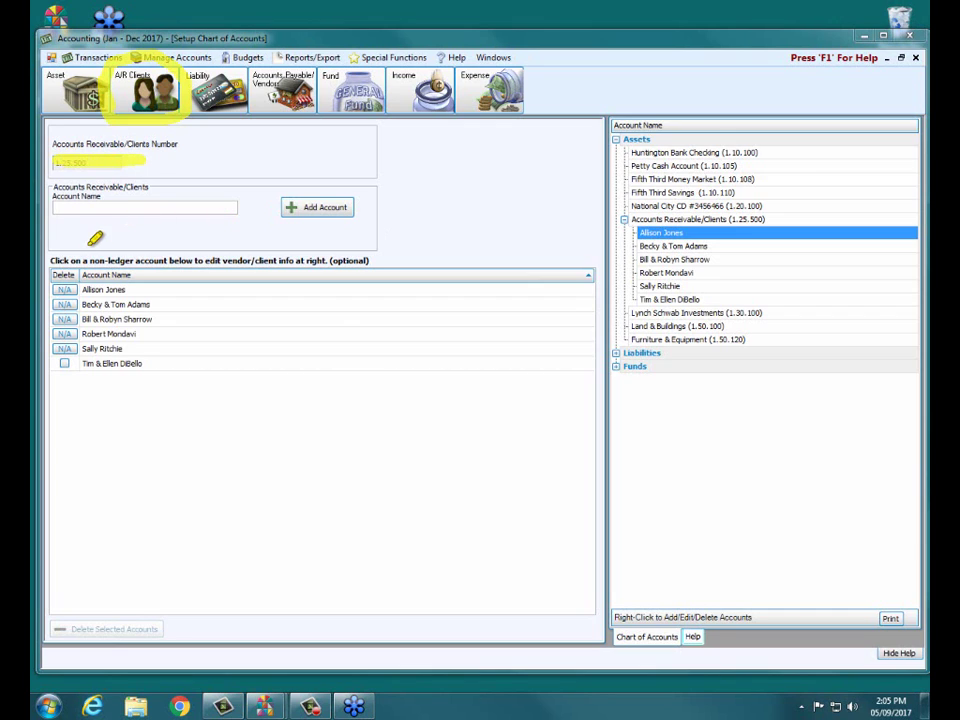
{"action": "left_click_drag", "start_coordinate": [87, 244], "coordinate": [87, 352]}
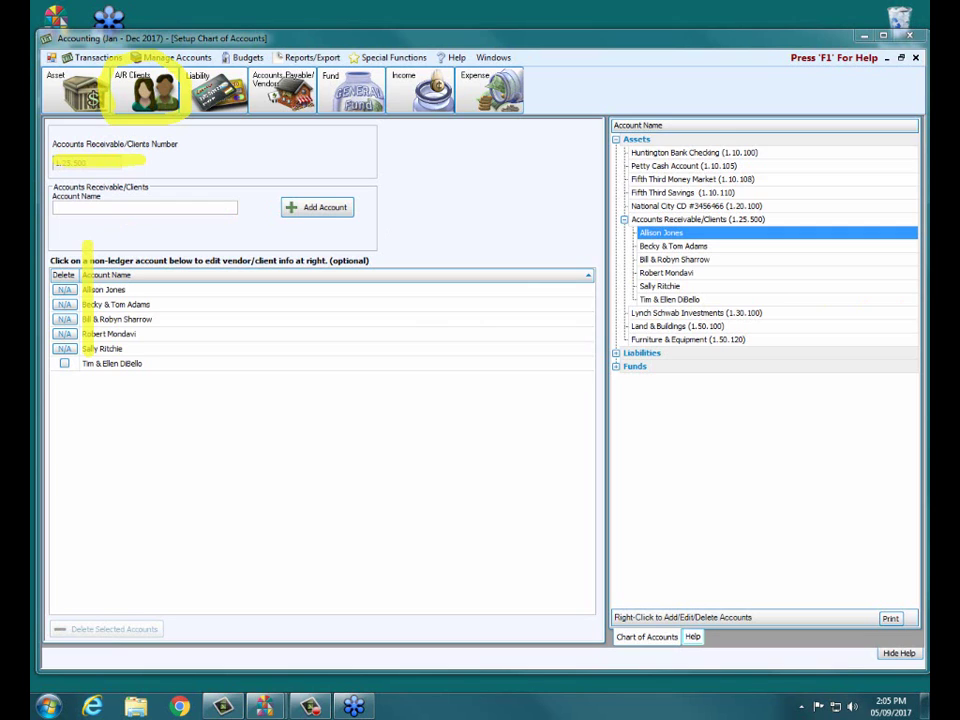
{"action": "left_click", "coordinate": [186, 209]}
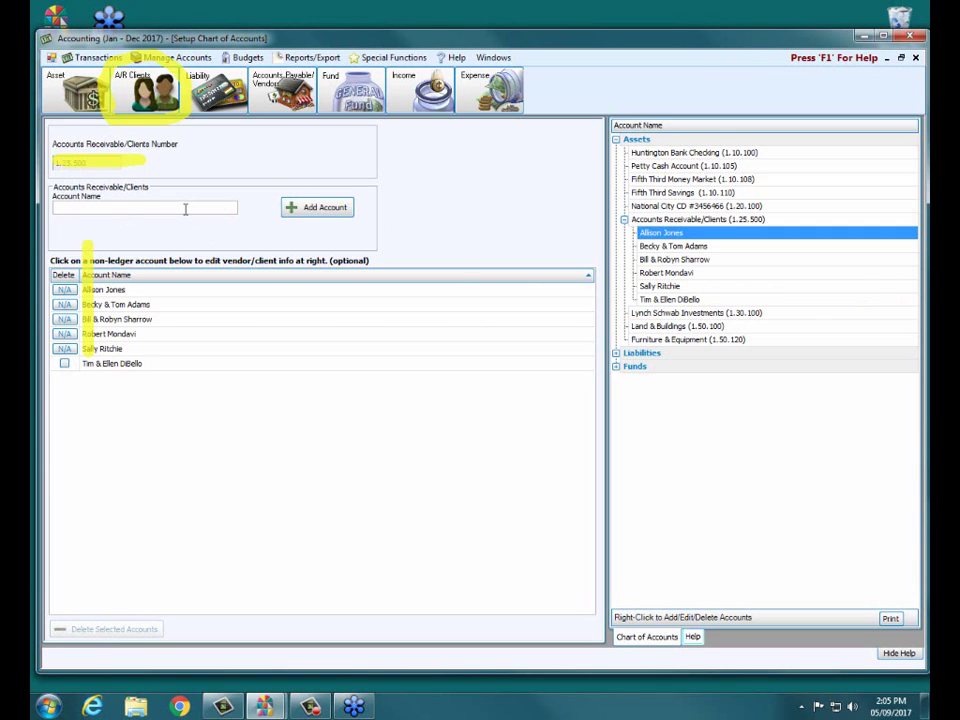
{"action": "type", "text": "John Doe"}
{"action": "left_click", "coordinate": [290, 207]}
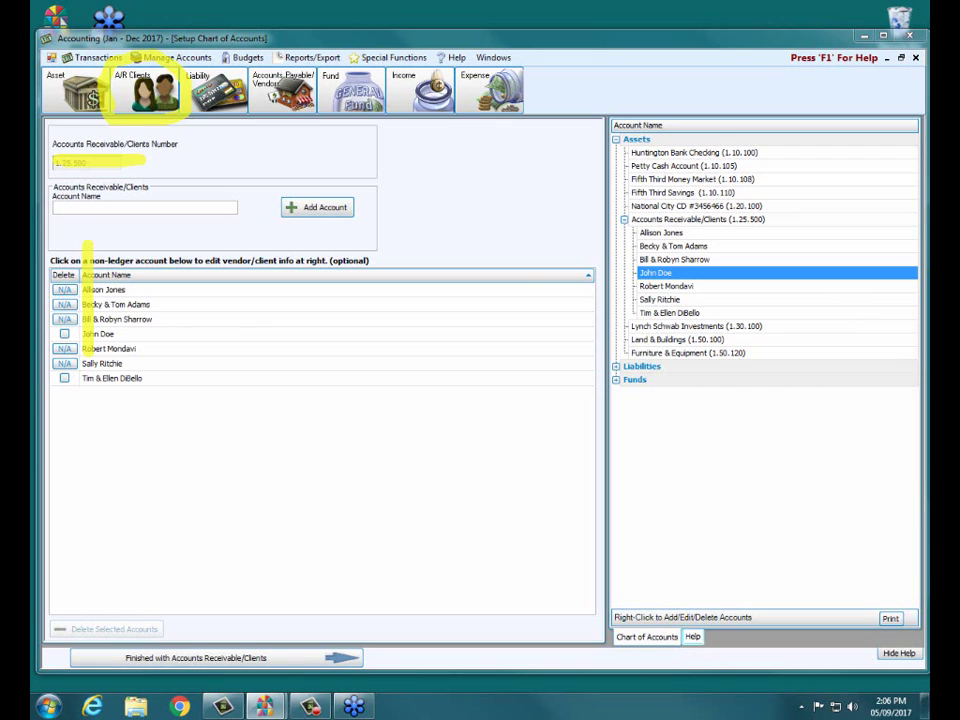
{"action": "left_click", "coordinate": [915, 58]}
{"action": "left_click", "coordinate": [378, 341]}
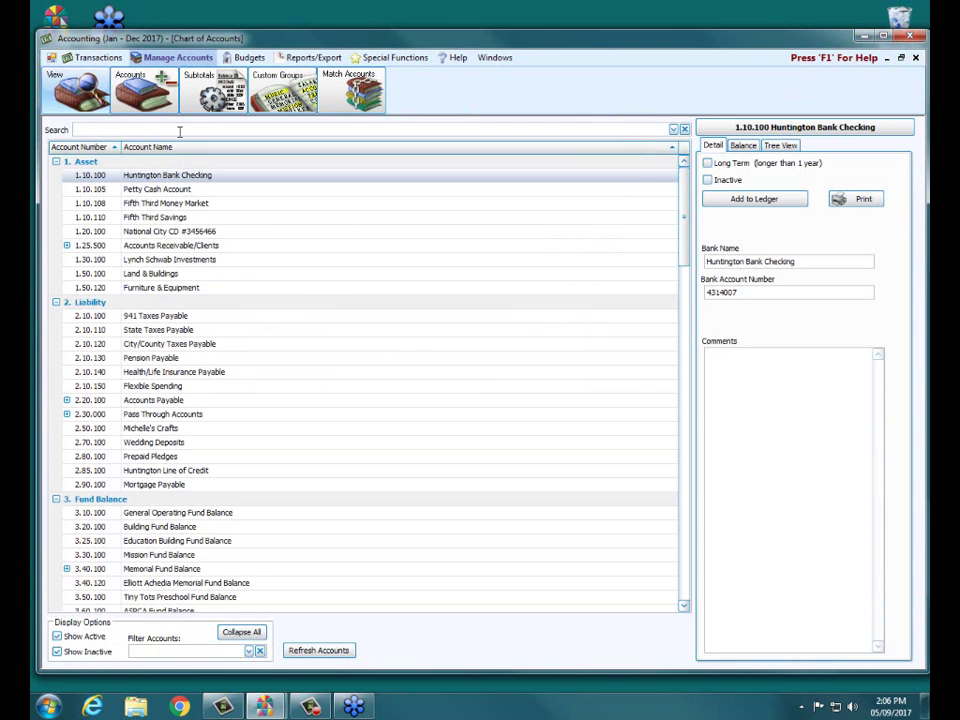
{"action": "type", "text": "presch"}
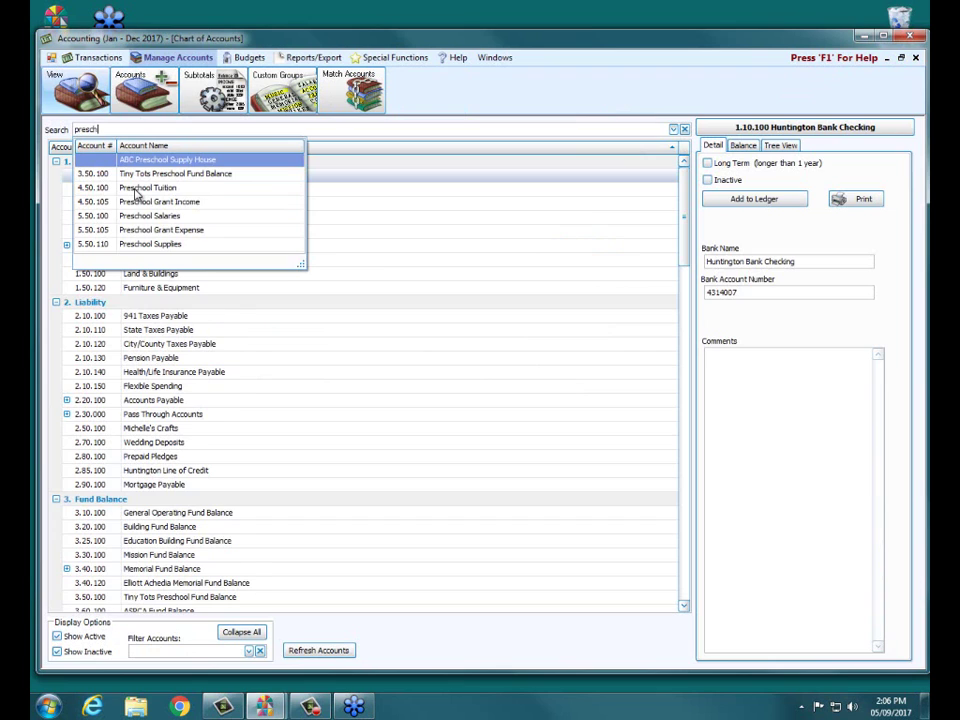
{"action": "left_click", "coordinate": [136, 191]}
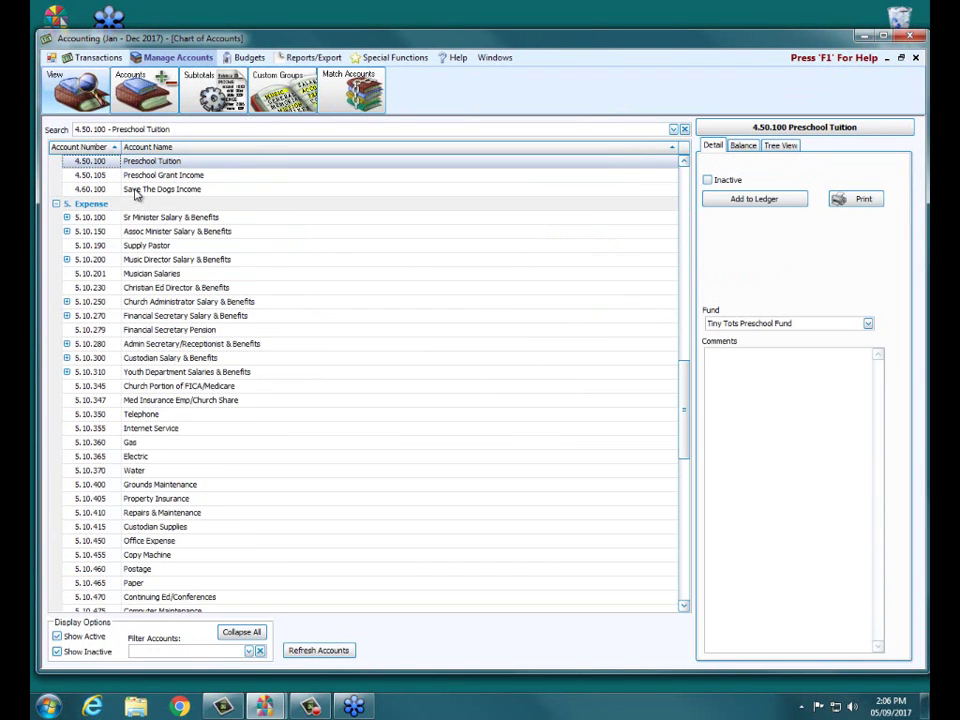
{"action": "left_click", "coordinate": [916, 58]}
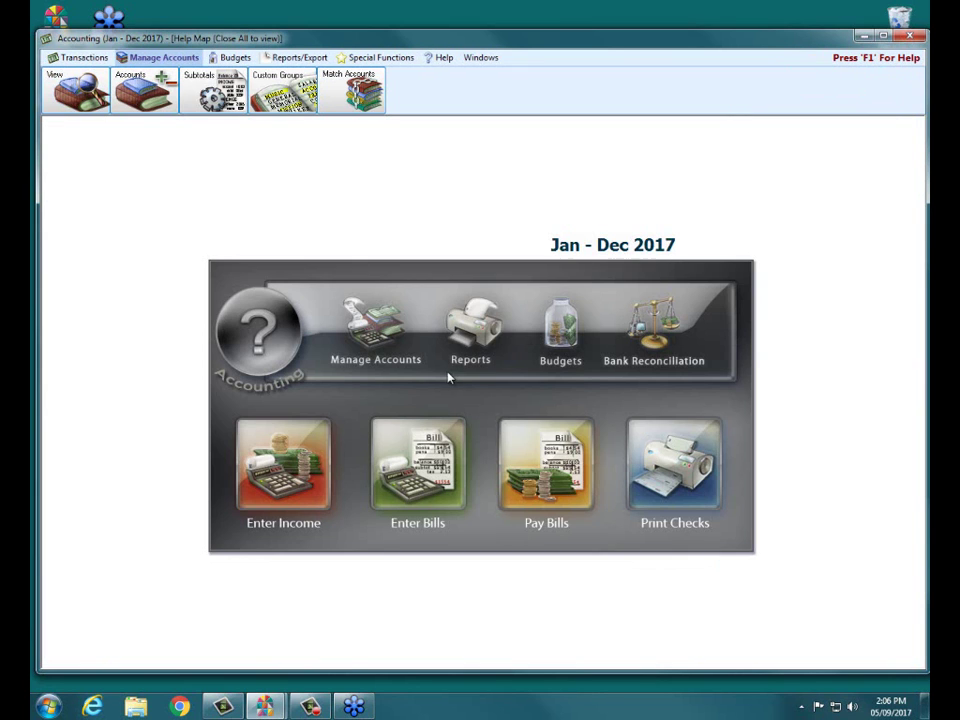
Start a new Accounts Receivable invoice dated 05/01/2017.
{"action": "left_click", "coordinate": [84, 57]}
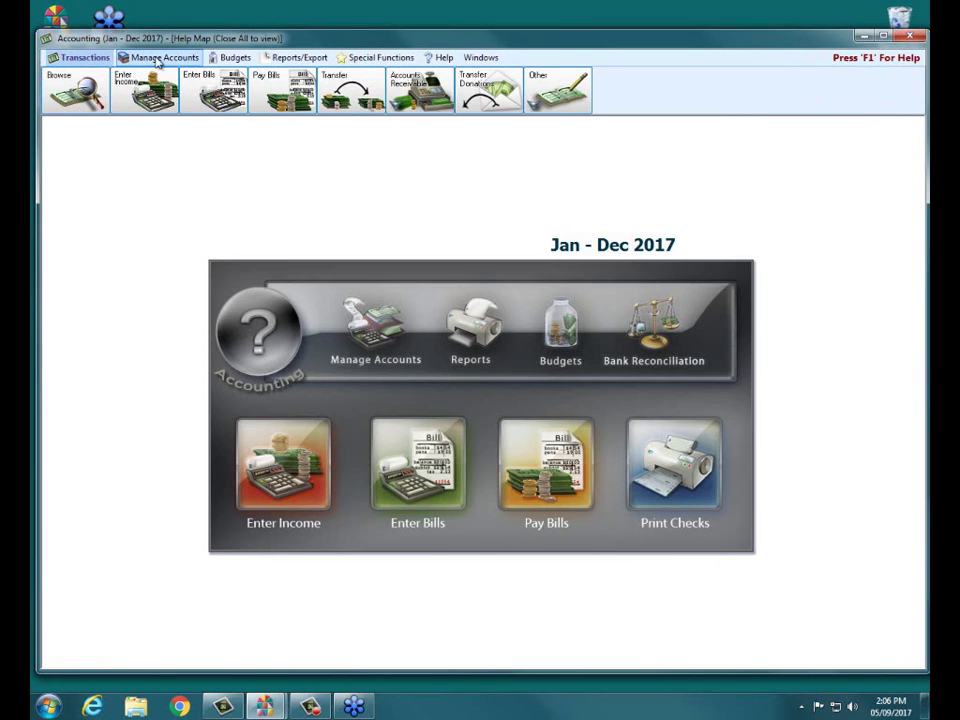
{"action": "left_click", "coordinate": [420, 90]}
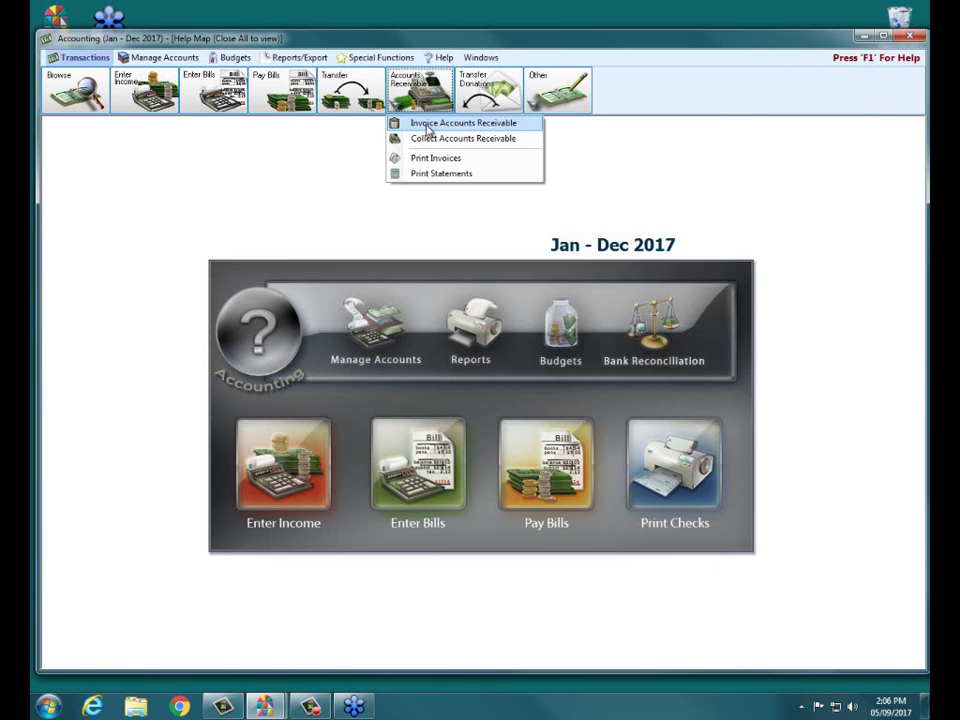
{"action": "left_click", "coordinate": [427, 128]}
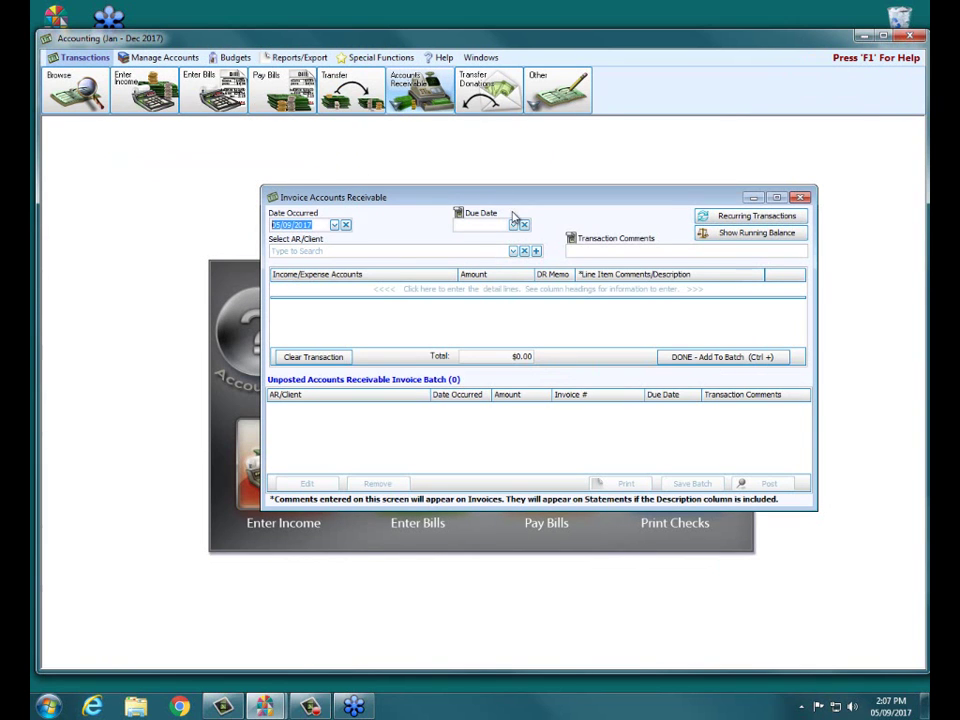
{"action": "left_click_drag", "start_coordinate": [581, 205], "coordinate": [526, 255]}
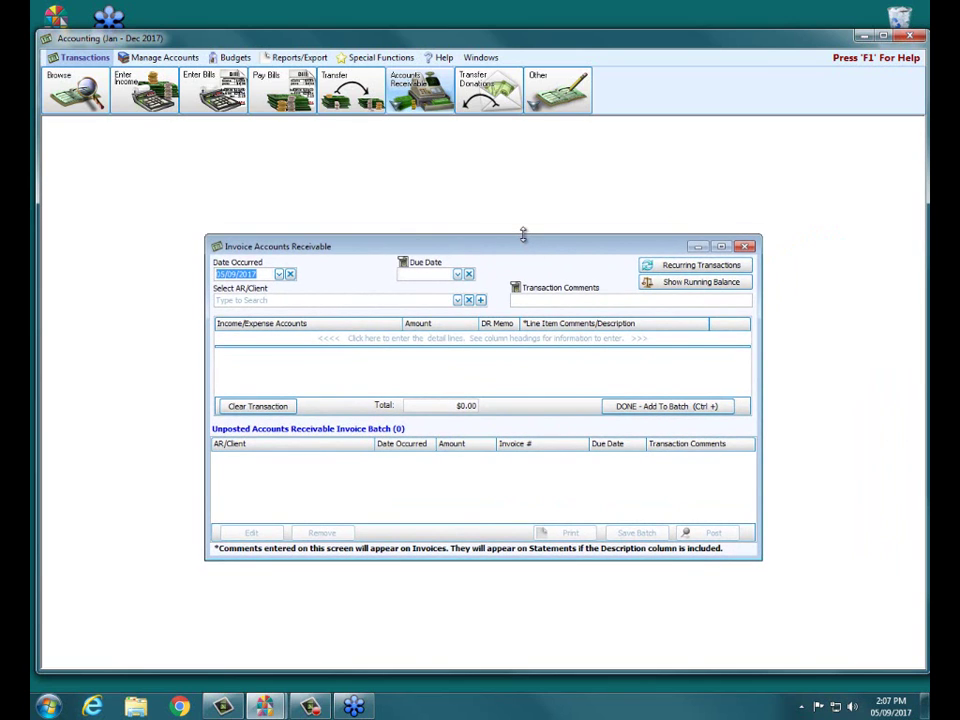
{"action": "left_click", "coordinate": [279, 275]}
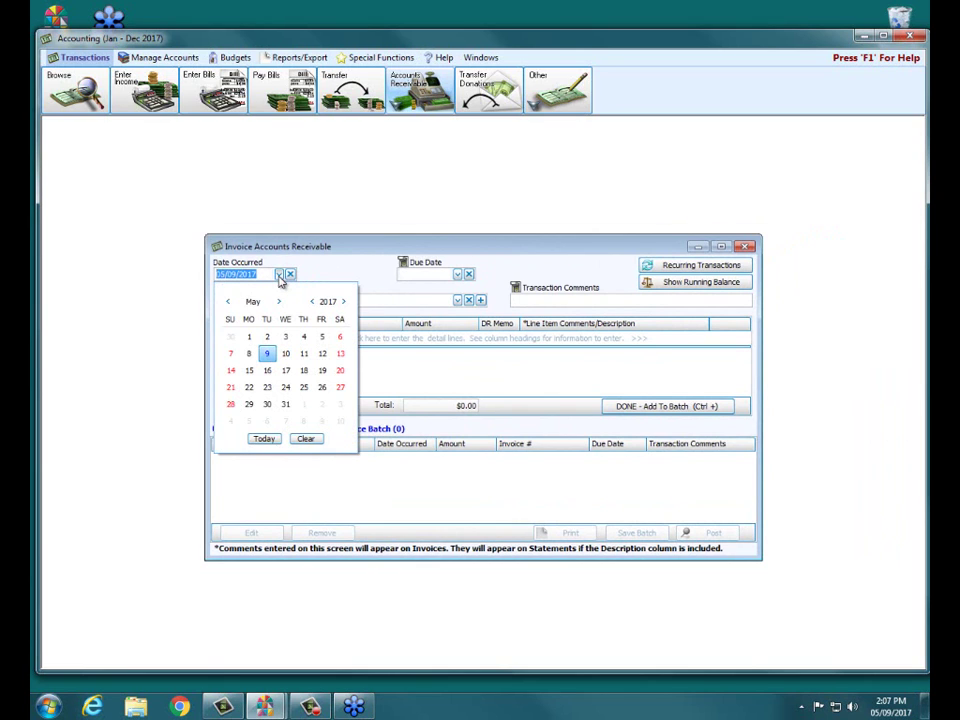
{"action": "left_click", "coordinate": [250, 337]}
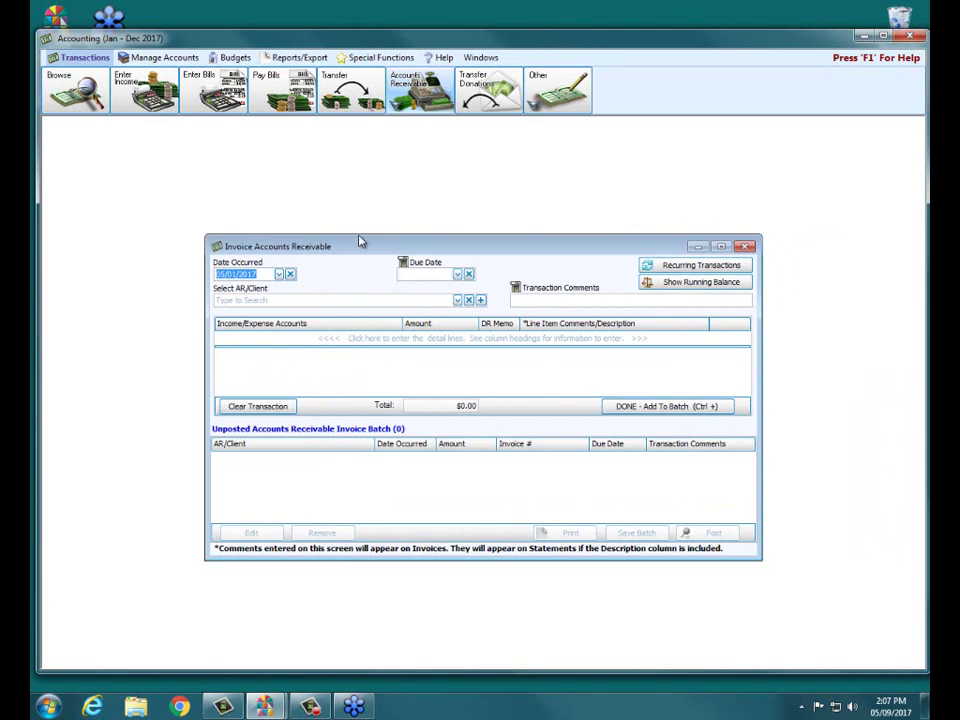
Bill the client 350.00 to 4.50.100 Preschool Tuition and add the invoice to the batch.
{"action": "left_click", "coordinate": [308, 300]}
{"action": "type", "text": "Joe"}
{"action": "key", "text": "BackSpace"}
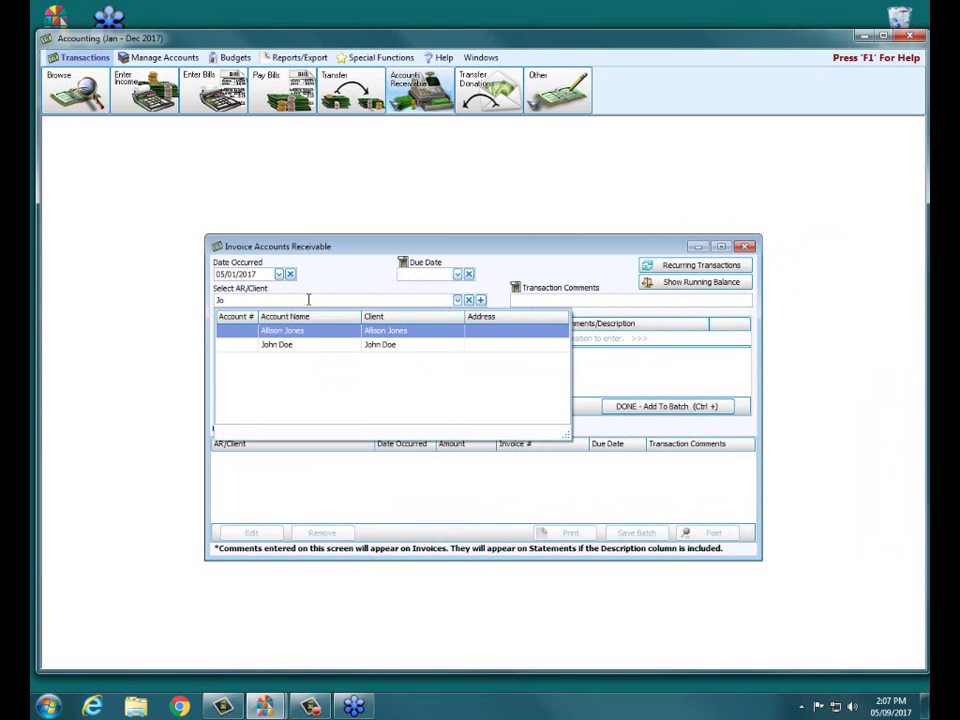
{"action": "key", "text": "Down"}
{"action": "key", "text": "Return"}
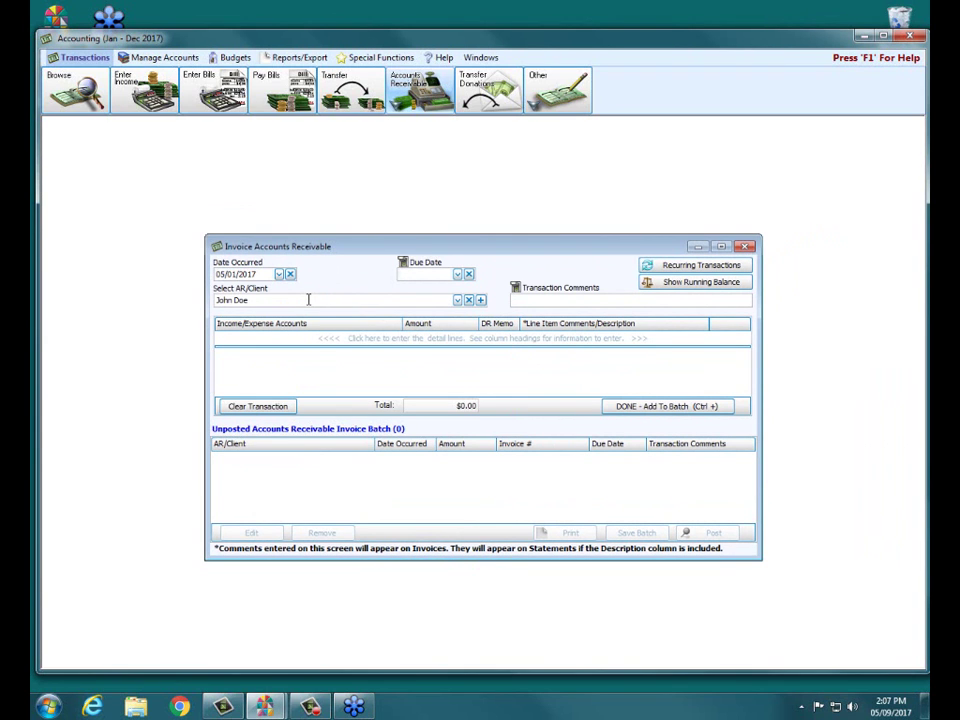
{"action": "key", "text": "Tab"}
{"action": "type", "text": "pres"}
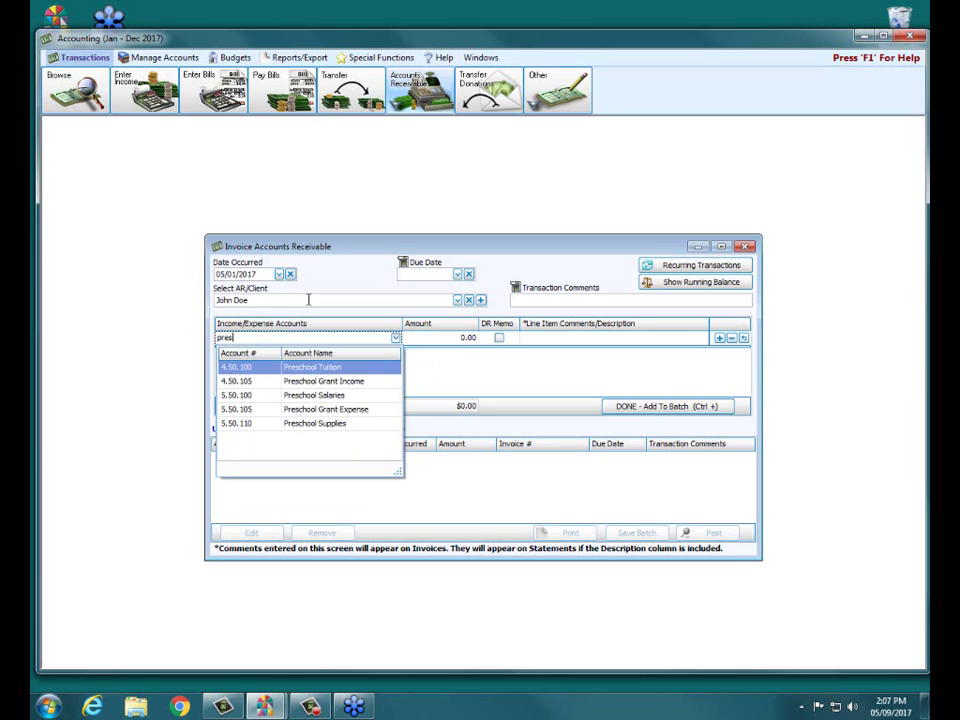
{"action": "key", "text": "Return"}
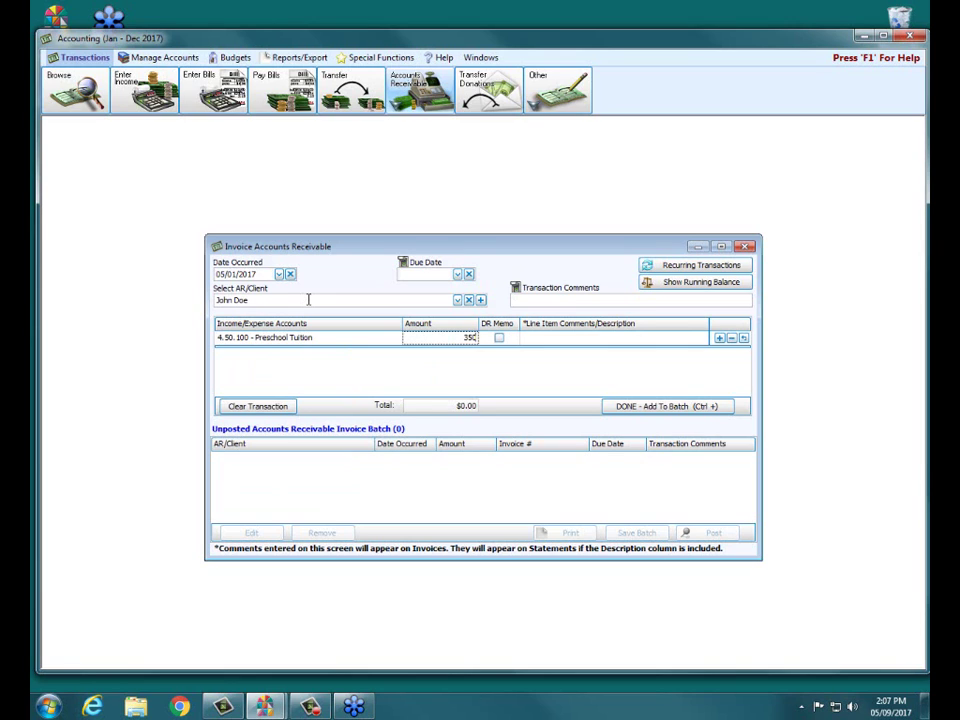
{"action": "key", "text": "Tab"}
{"action": "key", "text": "Tab"}
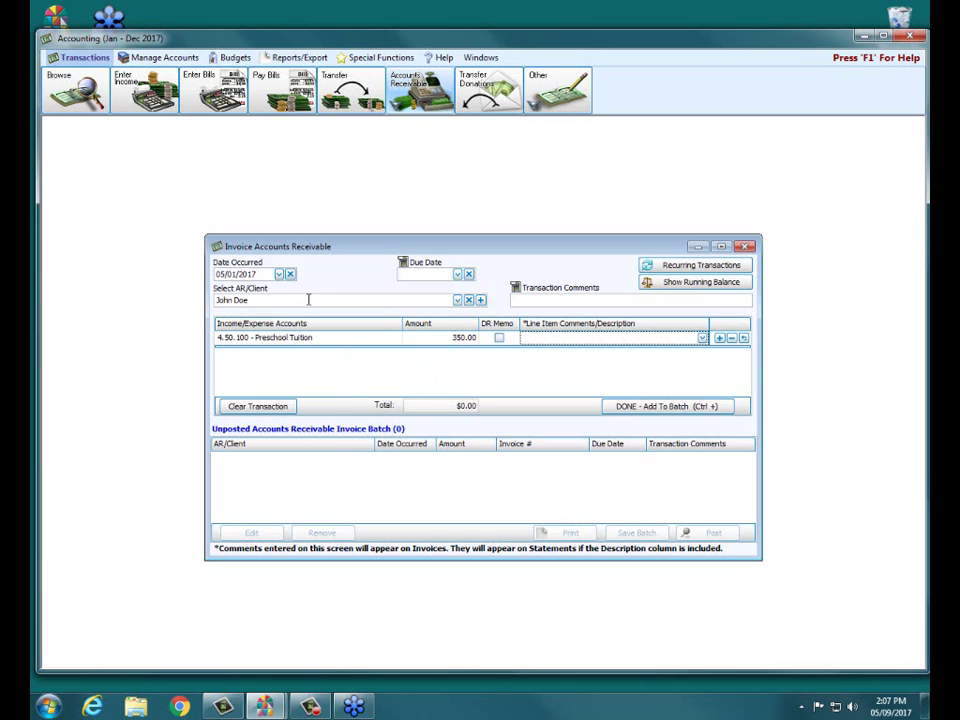
{"action": "key", "text": "ctrl+plus"}
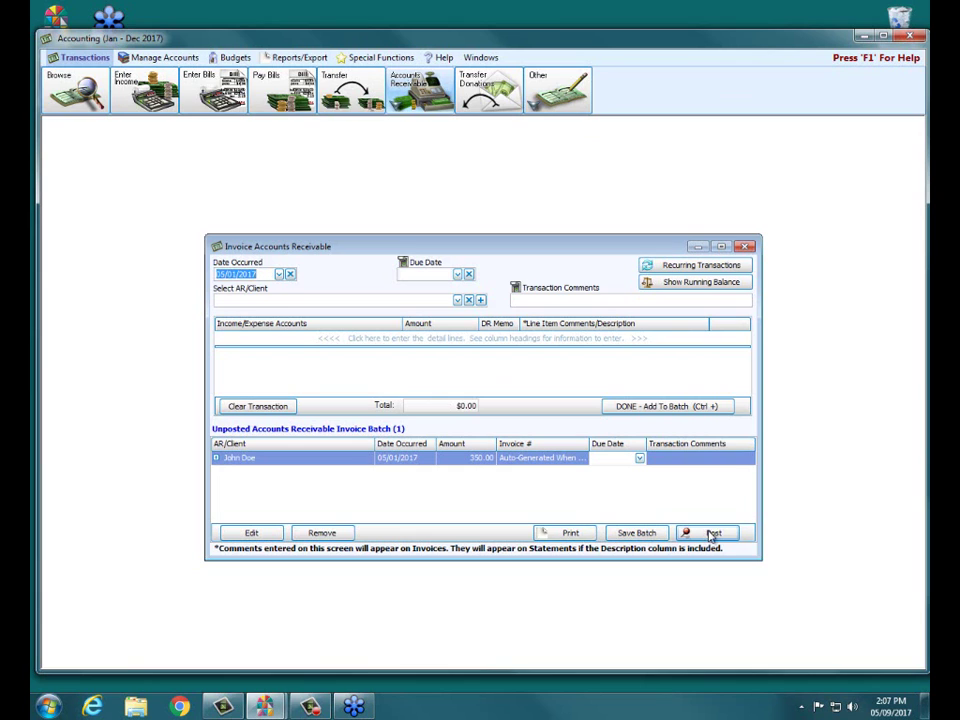
Post the $350.00 invoice as transaction 168 without printing, and close the invoice window.
{"action": "left_click", "coordinate": [712, 533]}
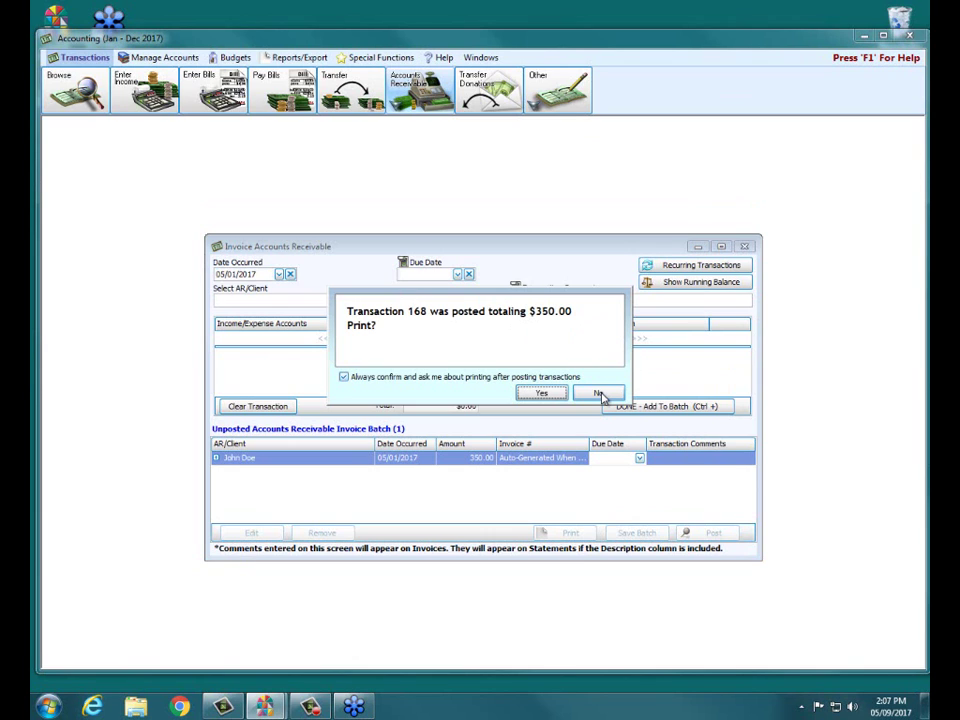
{"action": "left_click", "coordinate": [598, 394]}
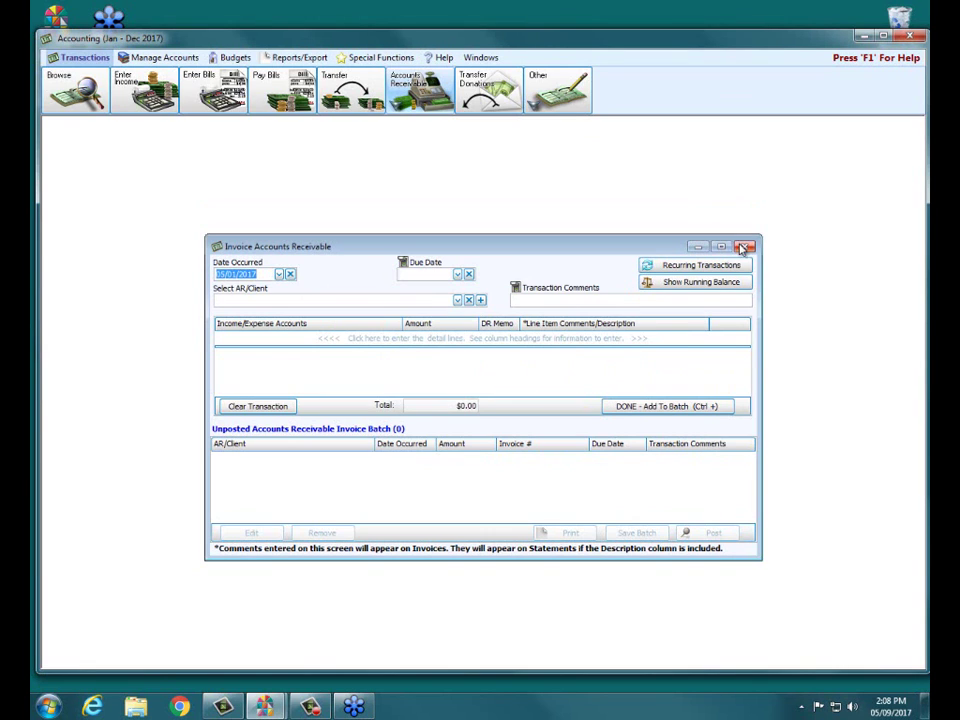
{"action": "left_click", "coordinate": [744, 247]}
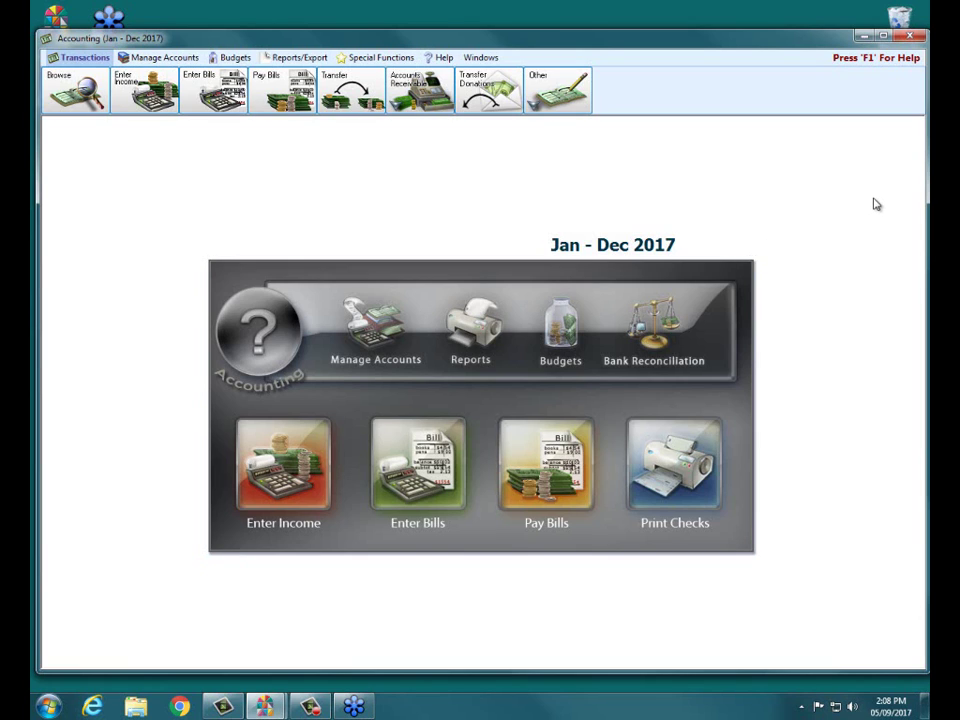
{"action": "left_click", "coordinate": [418, 91]}
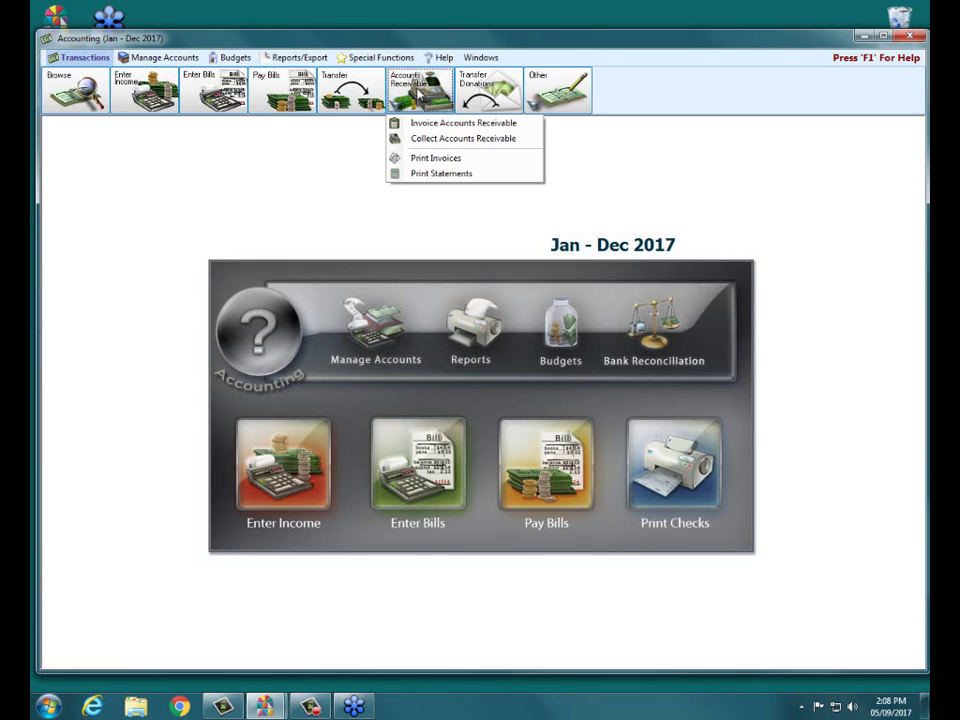
{"action": "left_click", "coordinate": [423, 165]}
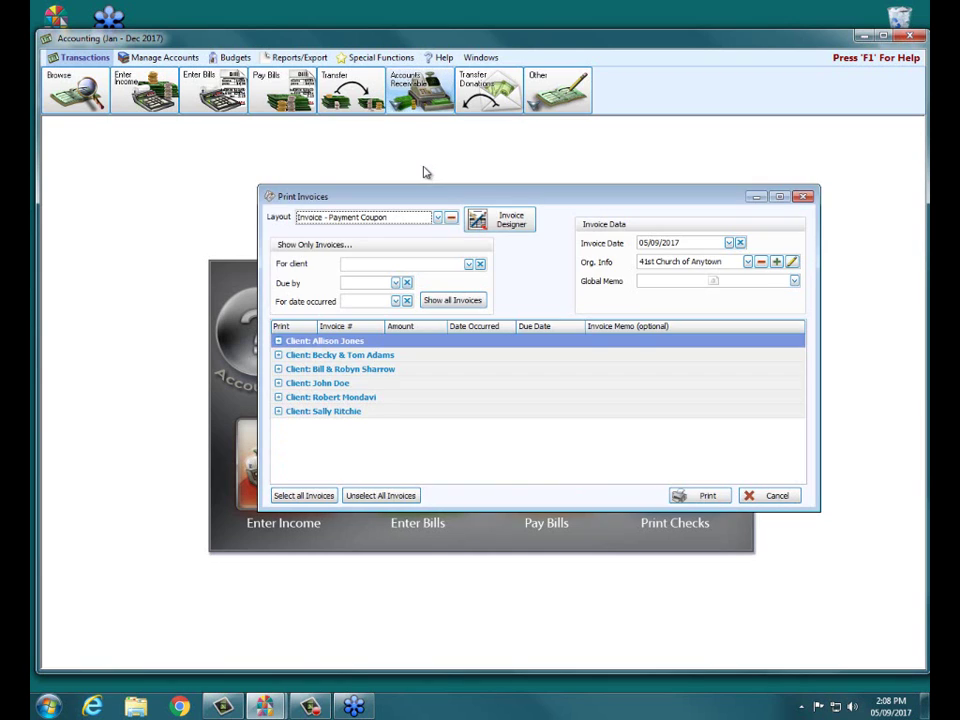
{"action": "left_click", "coordinate": [278, 341]}
{"action": "left_click", "coordinate": [278, 369]}
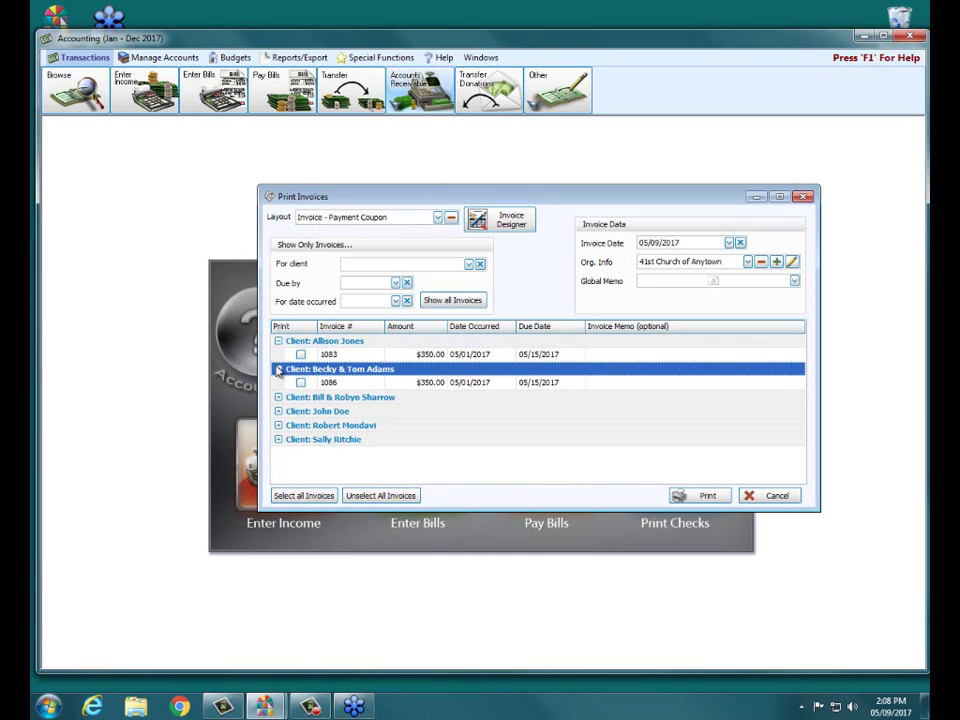
{"action": "left_click", "coordinate": [278, 397]}
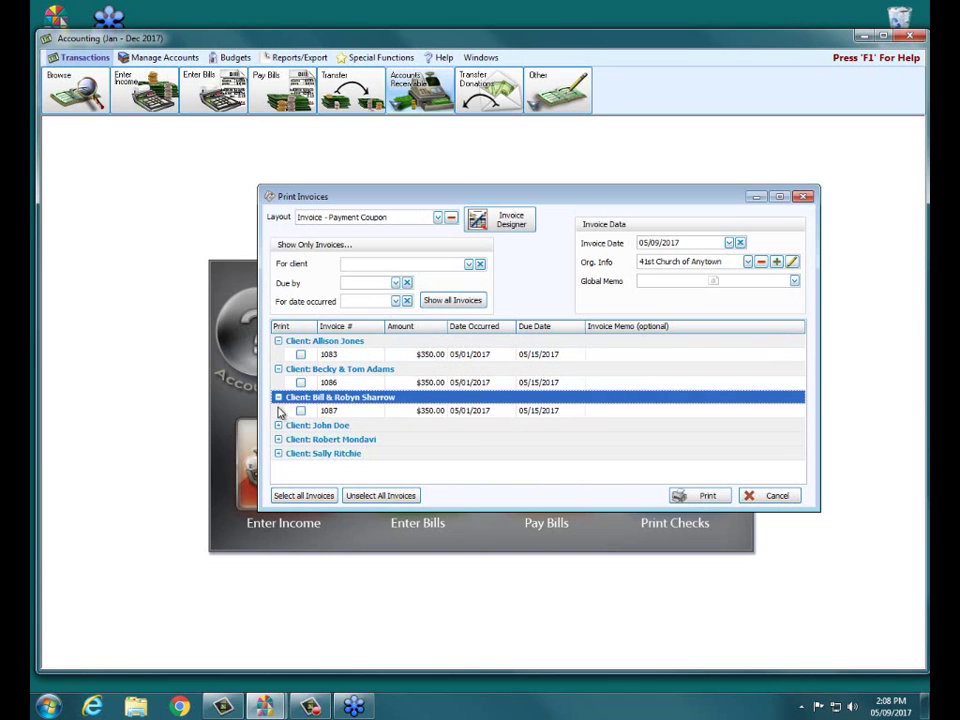
{"action": "left_click", "coordinate": [278, 425]}
{"action": "left_click", "coordinate": [278, 453]}
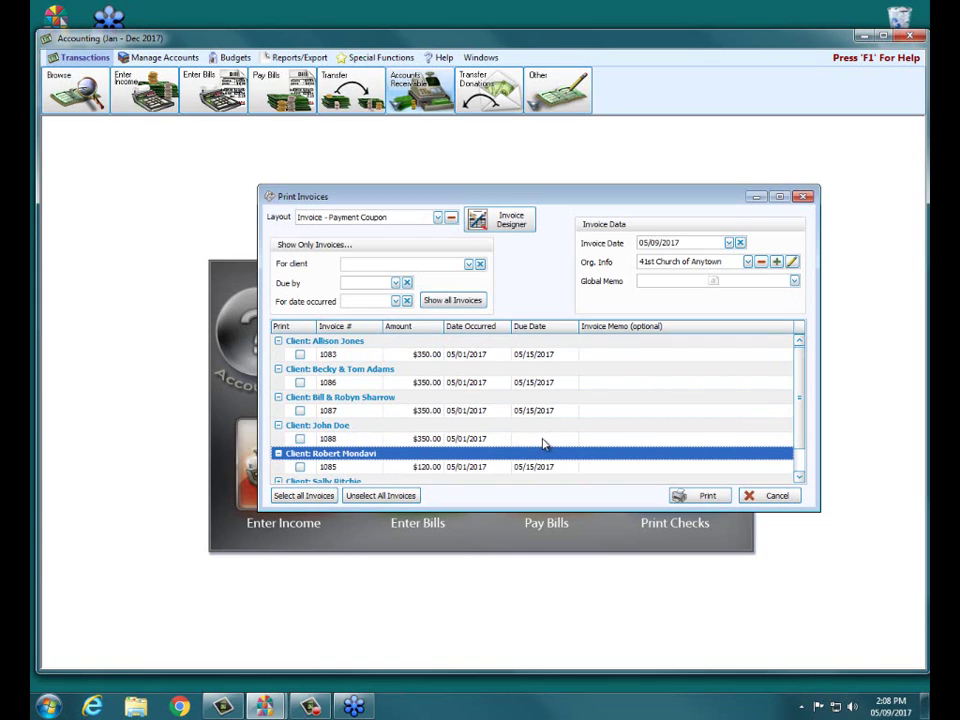
{"action": "left_click", "coordinate": [754, 498]}
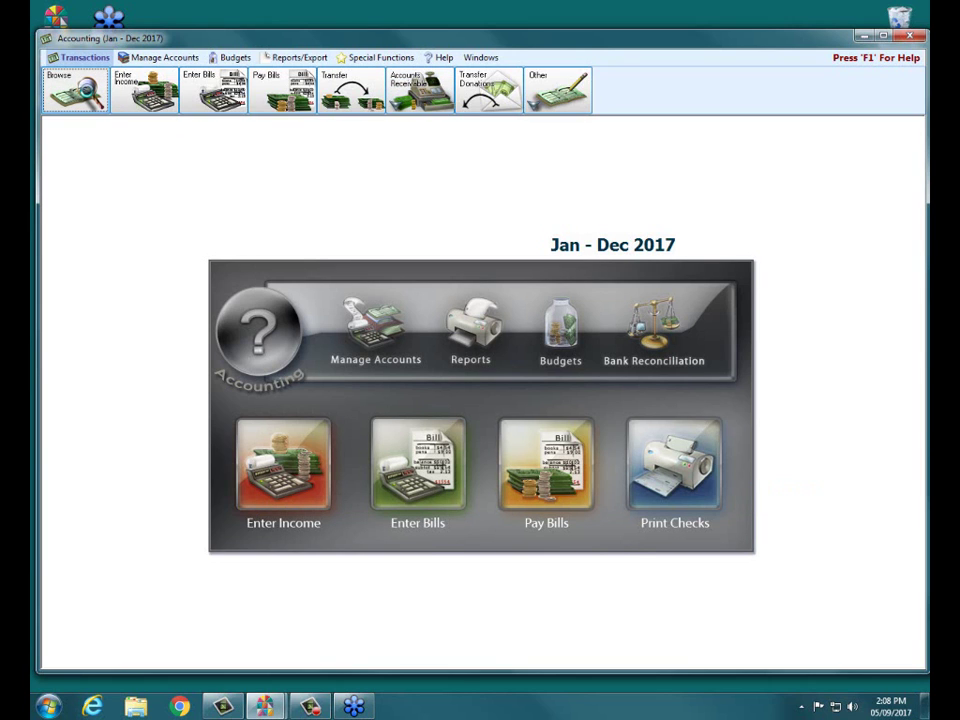
Filter the browsed transaction list to show only ARIN (AR Invoice) transactions.
{"action": "left_click", "coordinate": [68, 76]}
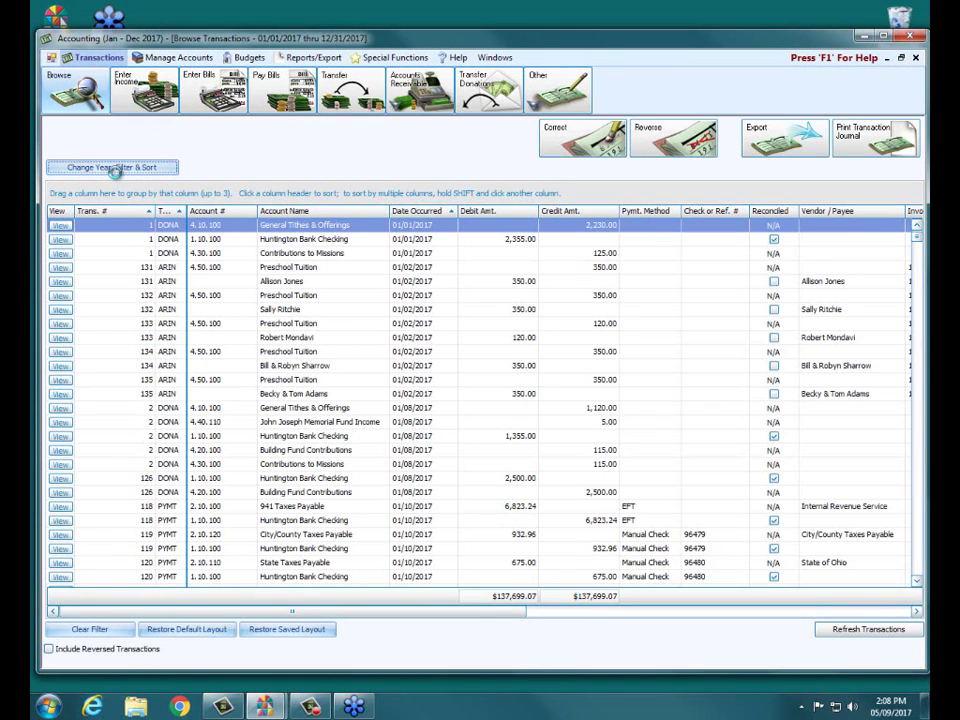
{"action": "left_click", "coordinate": [100, 167]}
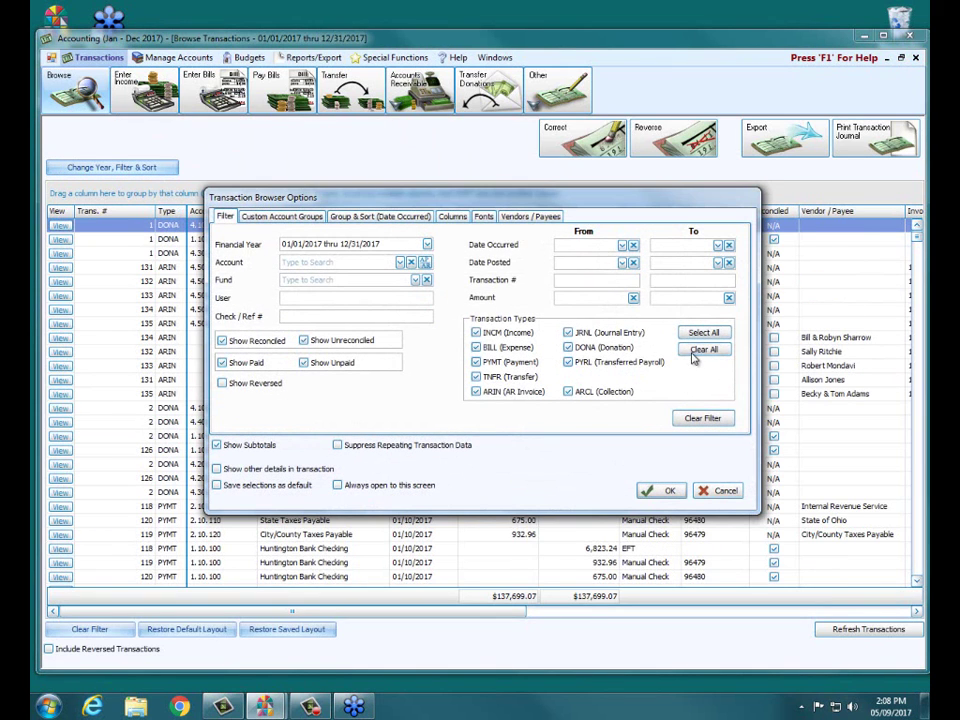
{"action": "left_click", "coordinate": [703, 349]}
{"action": "left_click", "coordinate": [477, 391]}
{"action": "left_click", "coordinate": [665, 490]}
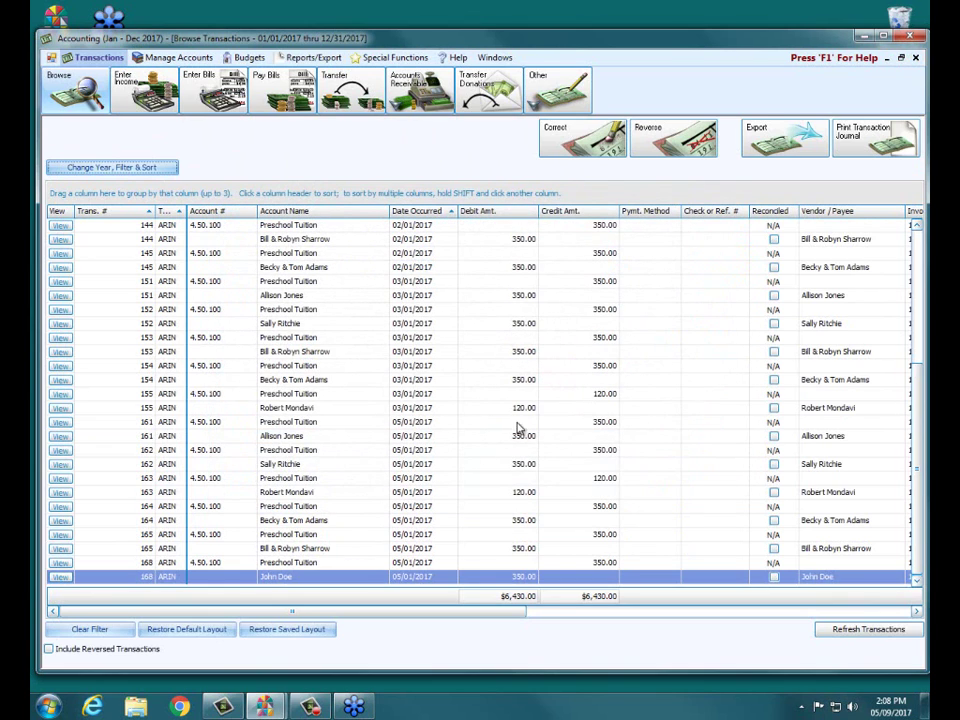
Correct transaction 168 so its due date is 05/15/2017, and save the correction.
{"action": "left_click", "coordinate": [270, 577]}
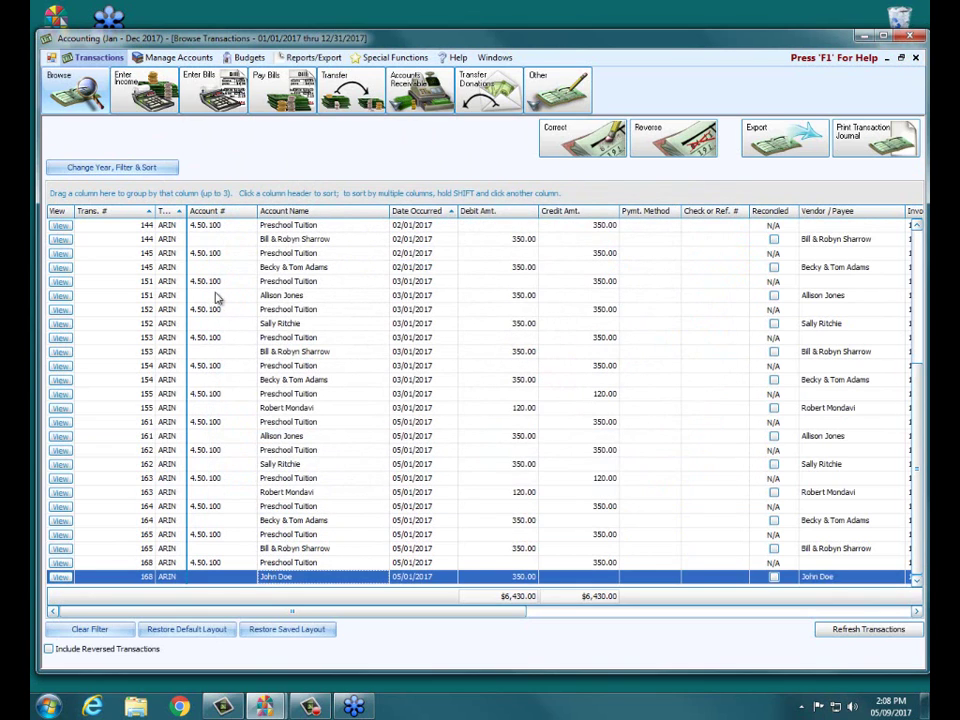
{"action": "left_click", "coordinate": [593, 148]}
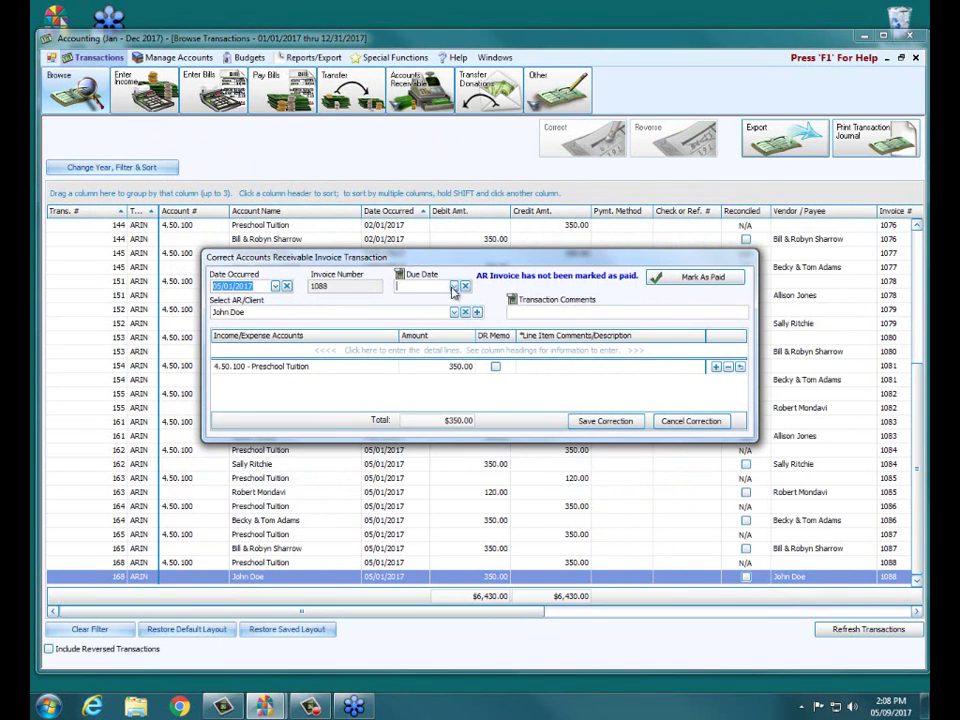
{"action": "left_click", "coordinate": [453, 287]}
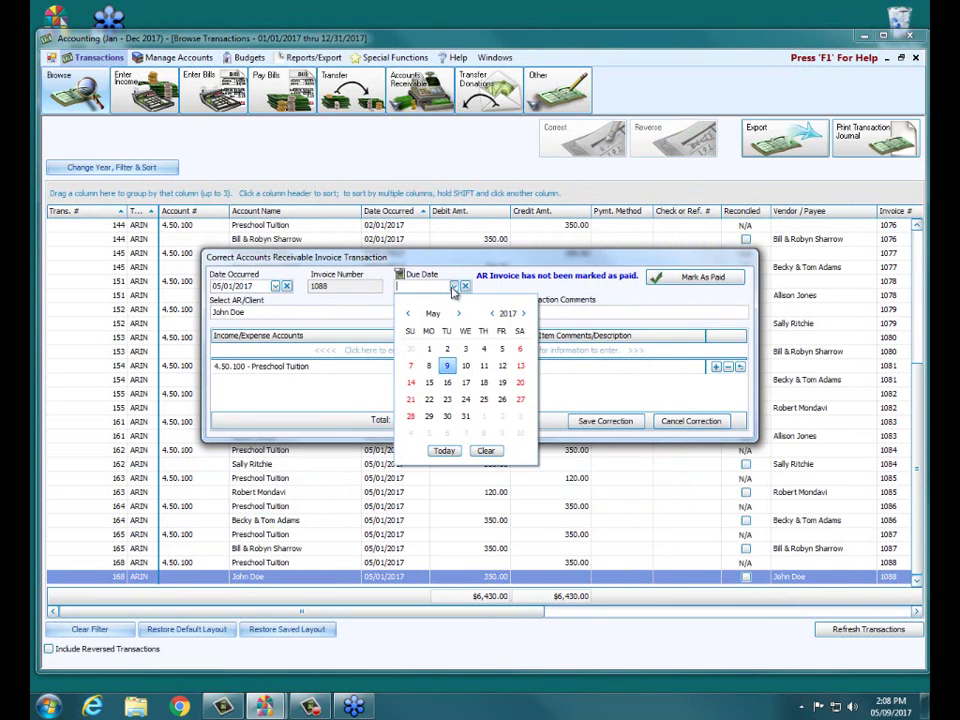
{"action": "left_click", "coordinate": [431, 384]}
{"action": "left_click", "coordinate": [604, 421]}
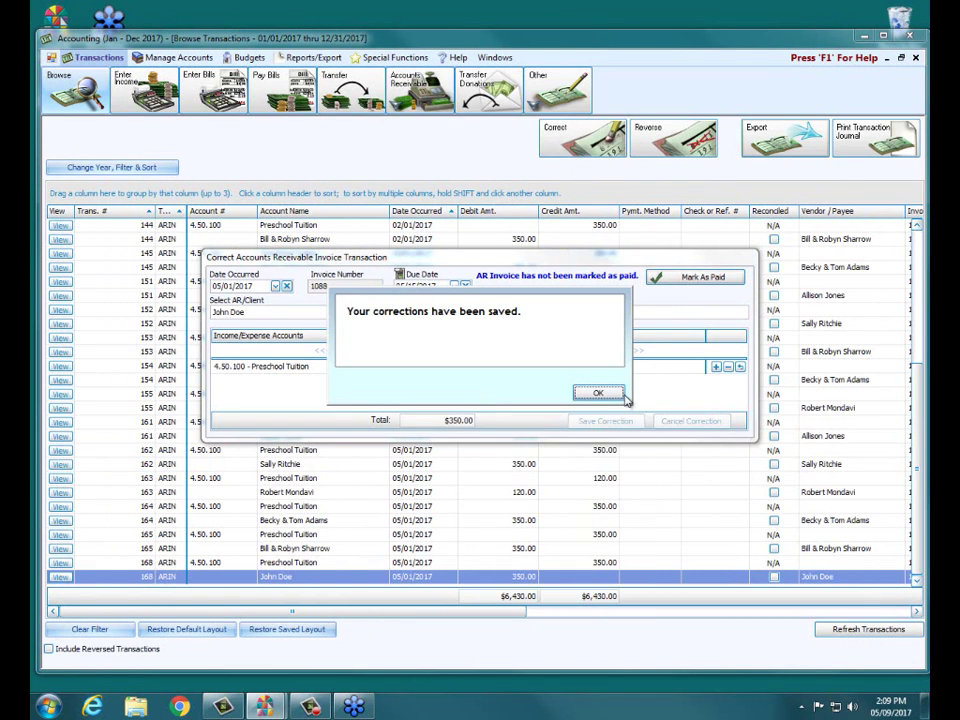
{"action": "left_click", "coordinate": [620, 395]}
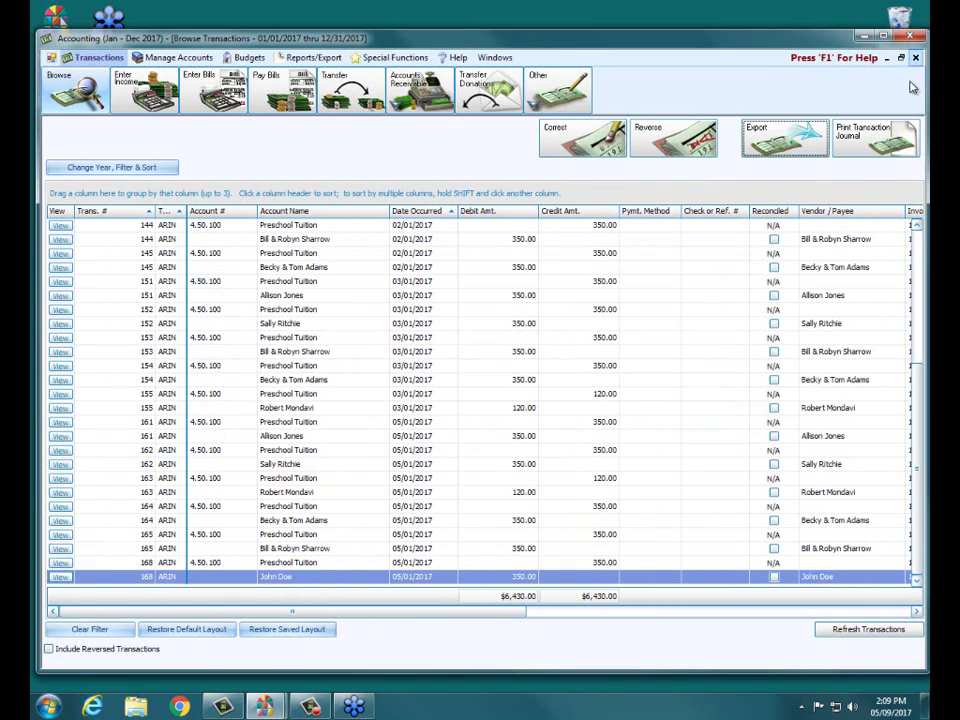
{"action": "key", "text": "Escape"}
In Print Invoices, keep the Invoice - Payment Coupon layout and select all invoices.
{"action": "left_click", "coordinate": [411, 82]}
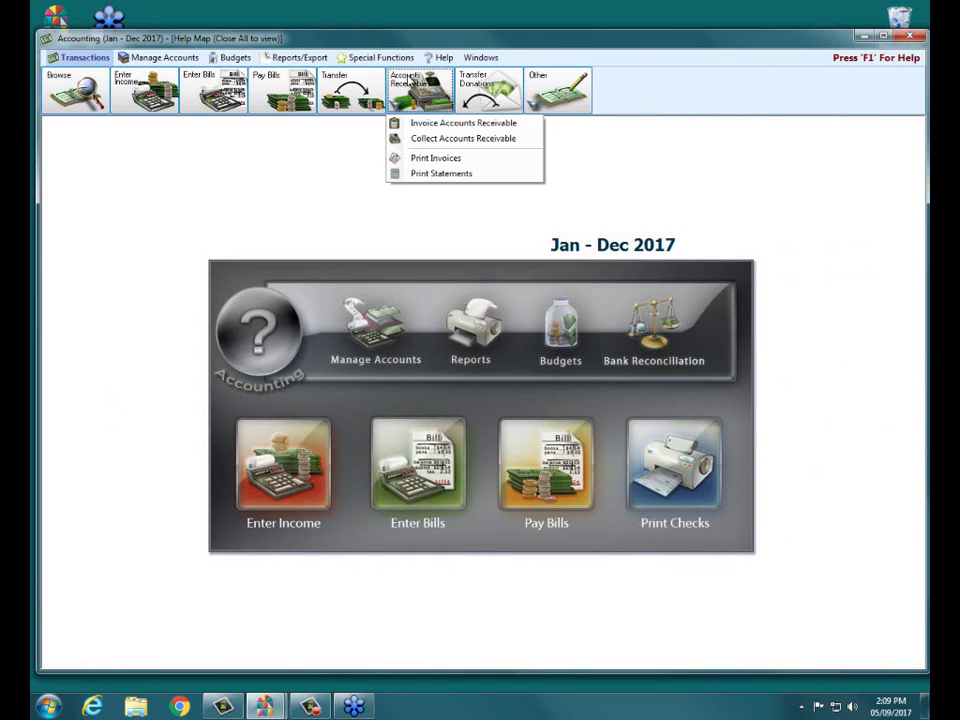
{"action": "left_click", "coordinate": [421, 157]}
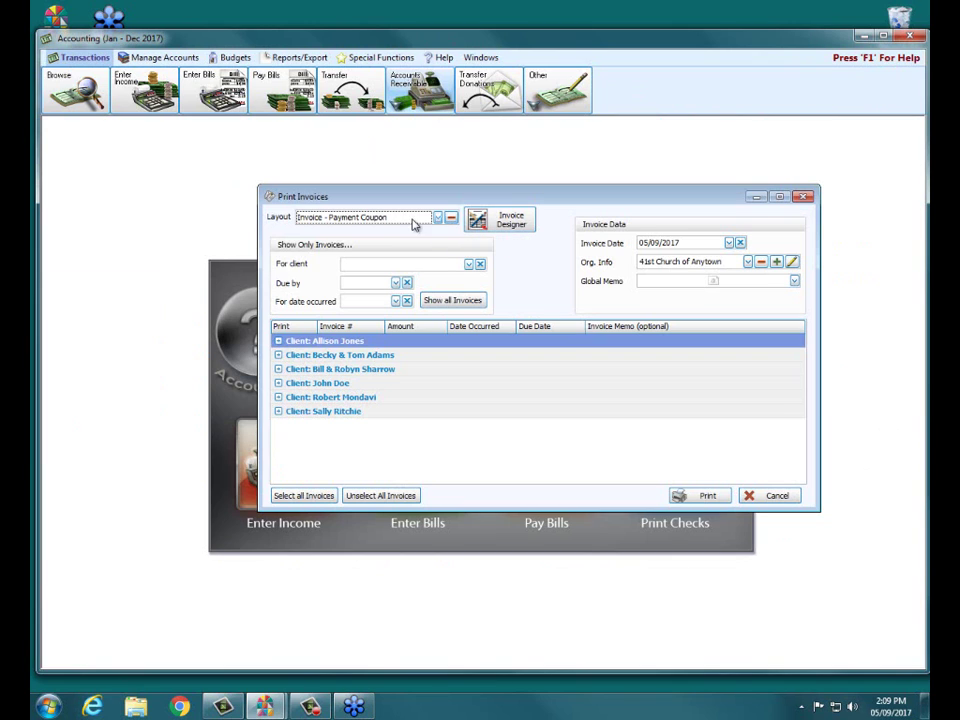
{"action": "left_click", "coordinate": [437, 218]}
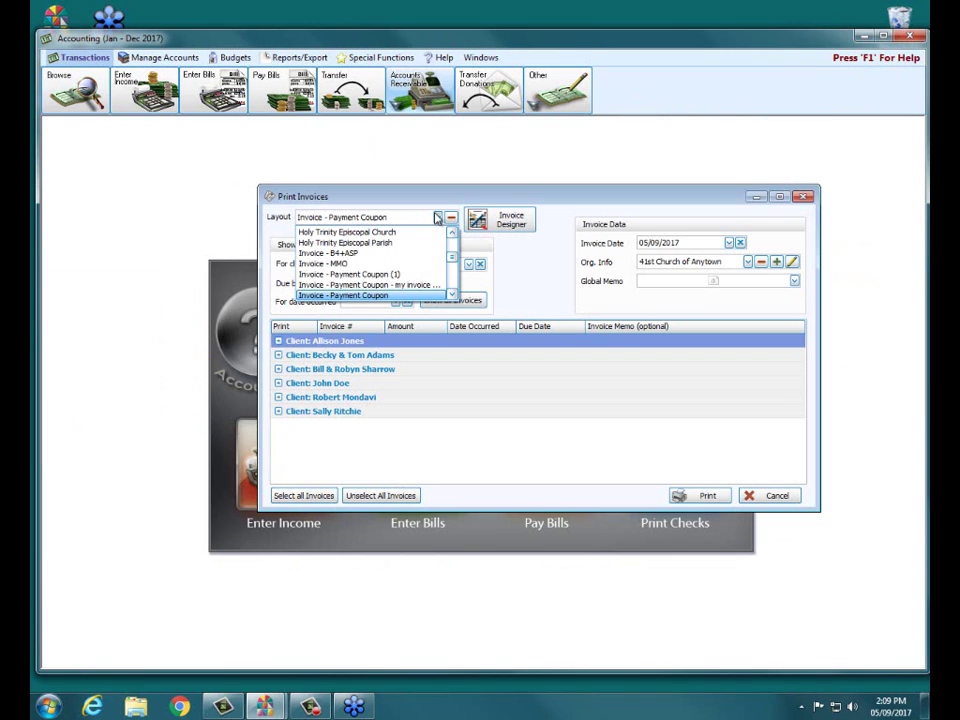
{"action": "left_click", "coordinate": [437, 218]}
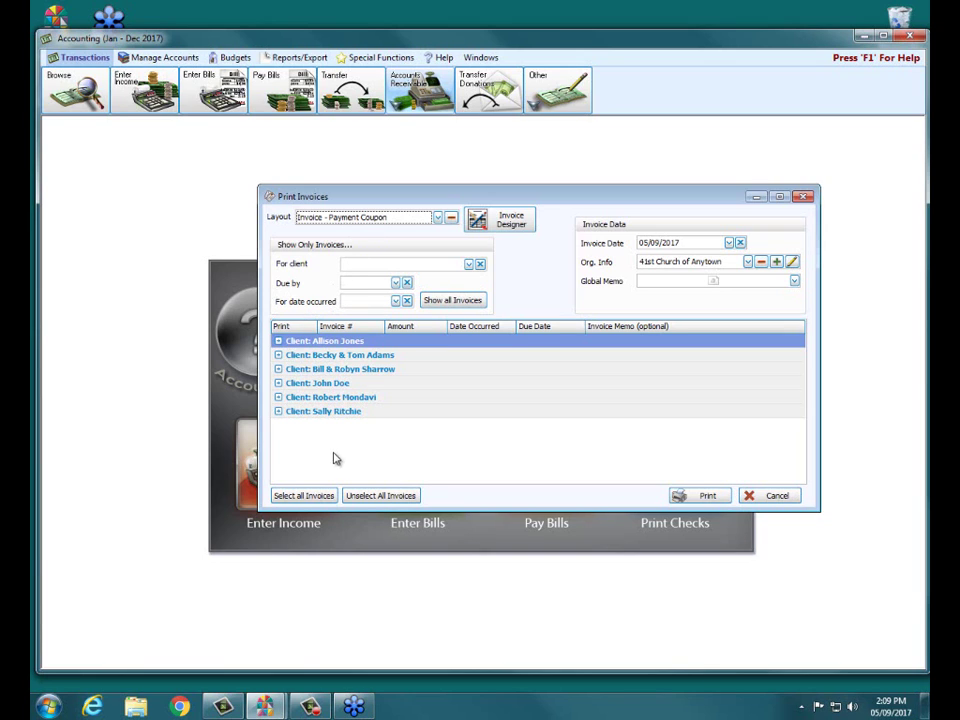
{"action": "left_click", "coordinate": [300, 495]}
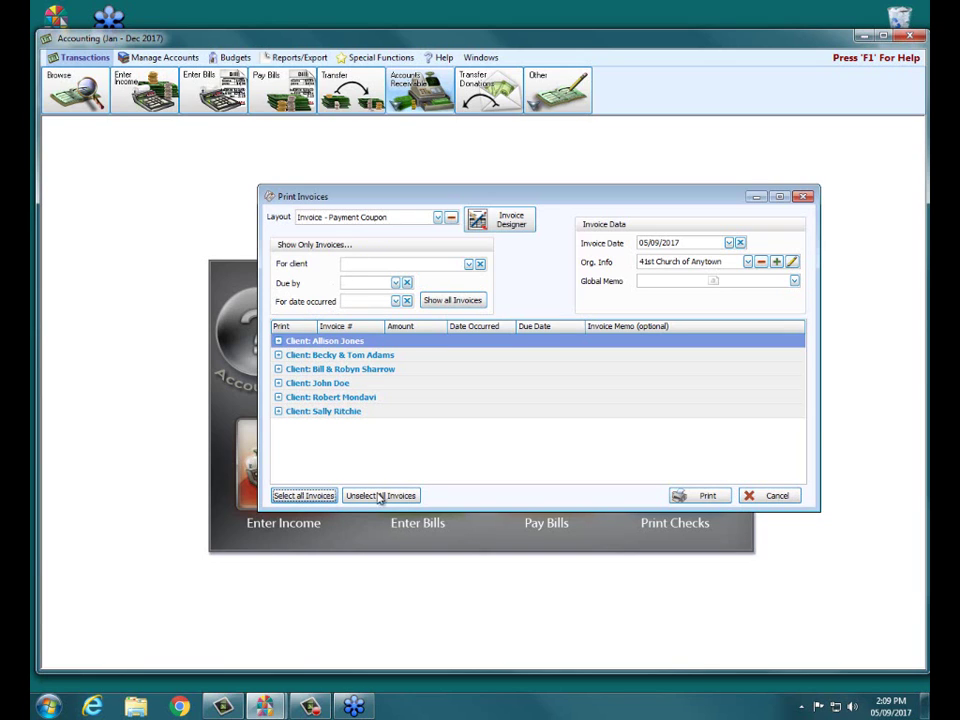
{"action": "left_click", "coordinate": [712, 497]}
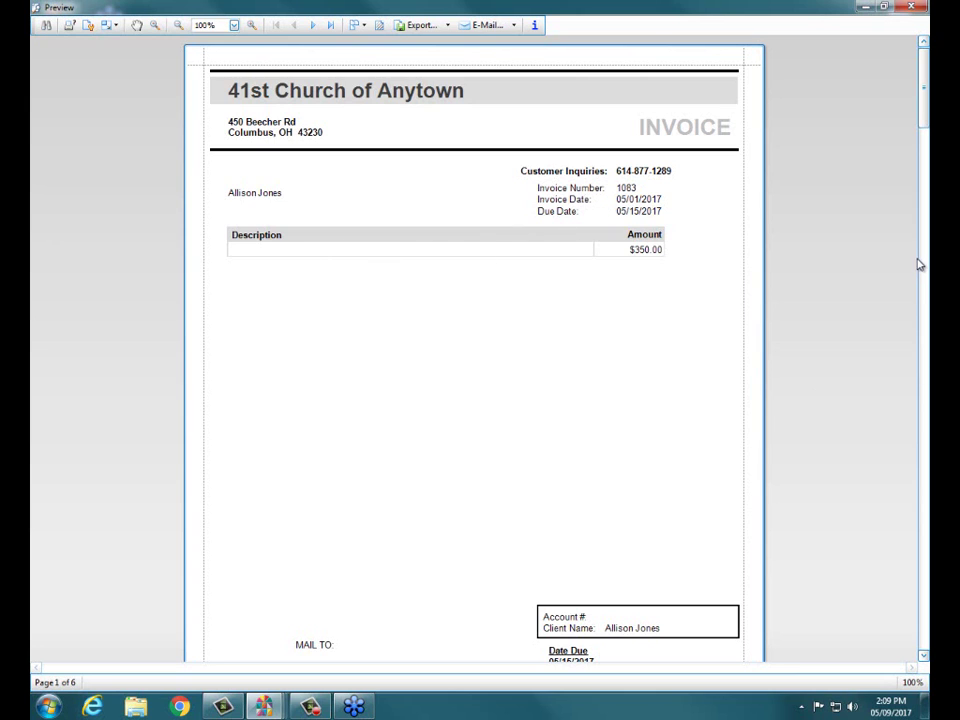
{"action": "left_click_drag", "start_coordinate": [925, 122], "coordinate": [925, 222]}
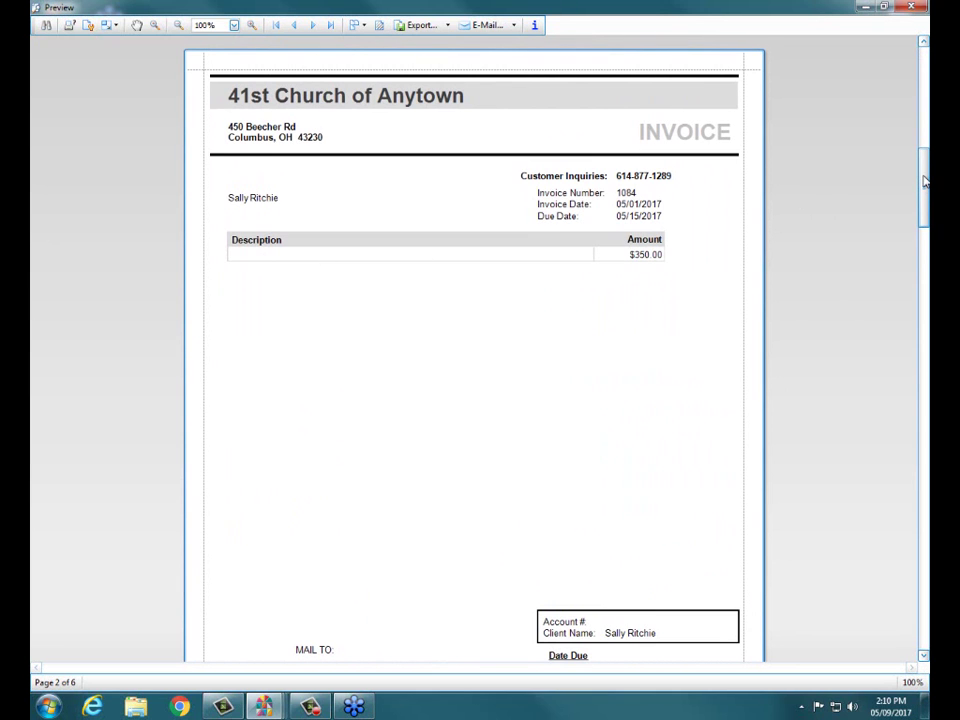
{"action": "left_click_drag", "start_coordinate": [924, 180], "coordinate": [926, 243]}
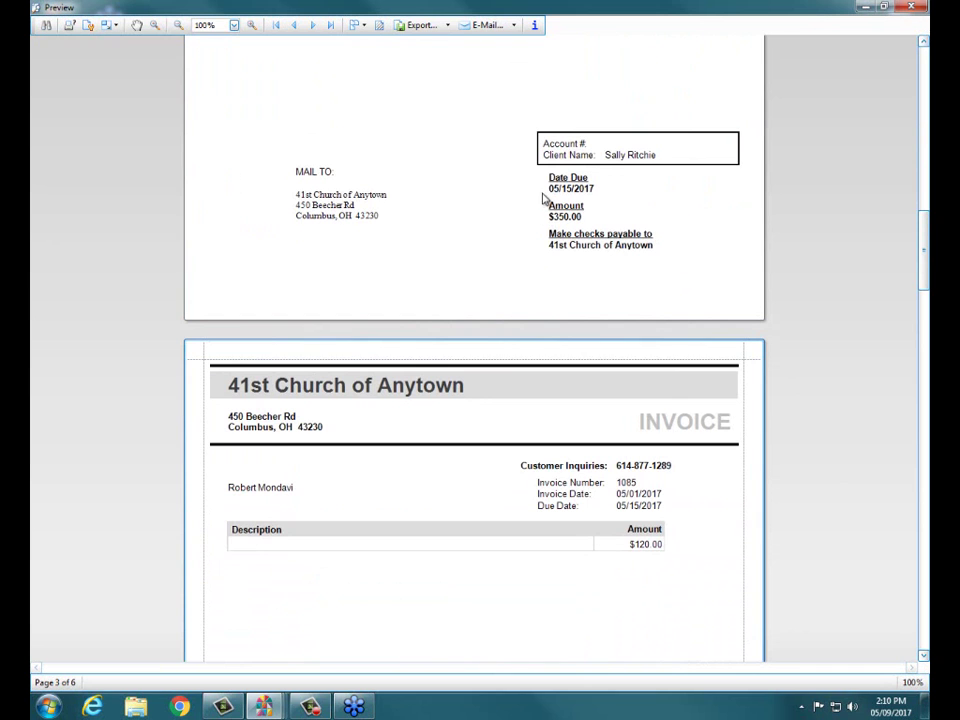
{"action": "key", "text": "Escape"}
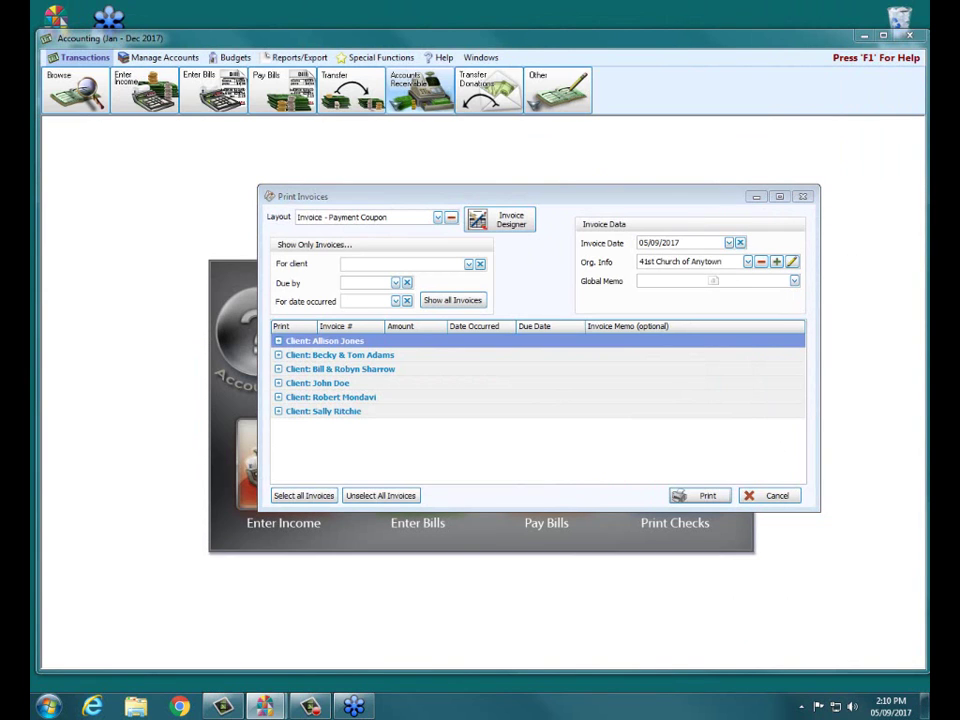
Open the Invoice - Payment Coupon layout in the Report Designer.
{"action": "mouse_move", "coordinate": [448, 243]}
{"action": "left_mouse_down"}
{"action": "mouse_move", "coordinate": [476, 197]}
{"action": "mouse_move", "coordinate": [567, 205]}
{"action": "mouse_move", "coordinate": [488, 238]}
{"action": "left_mouse_up"}
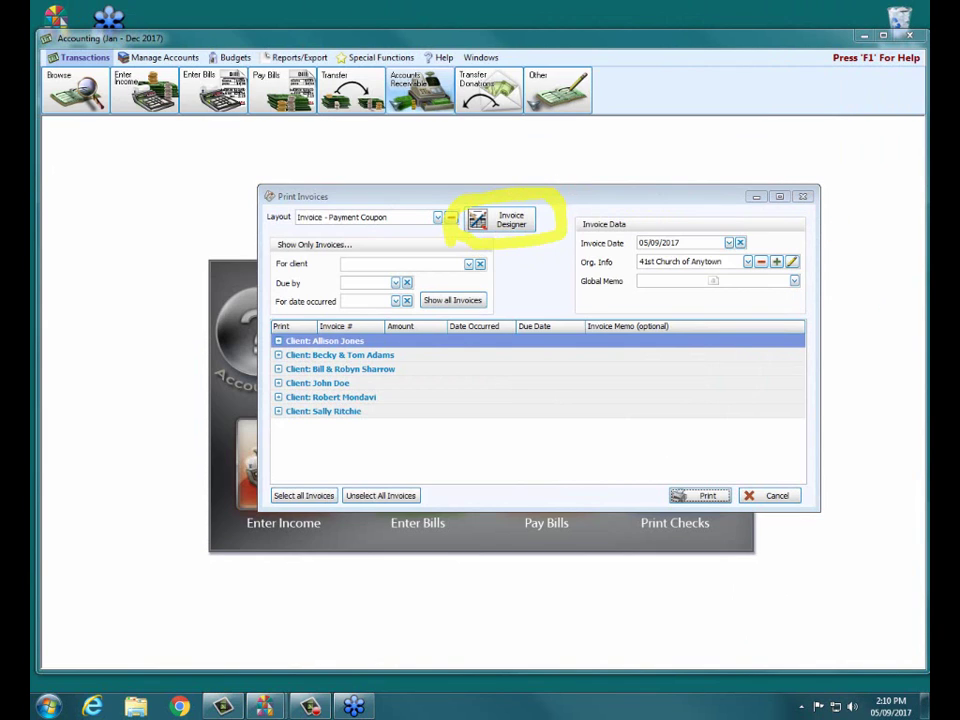
{"action": "left_click", "coordinate": [516, 220]}
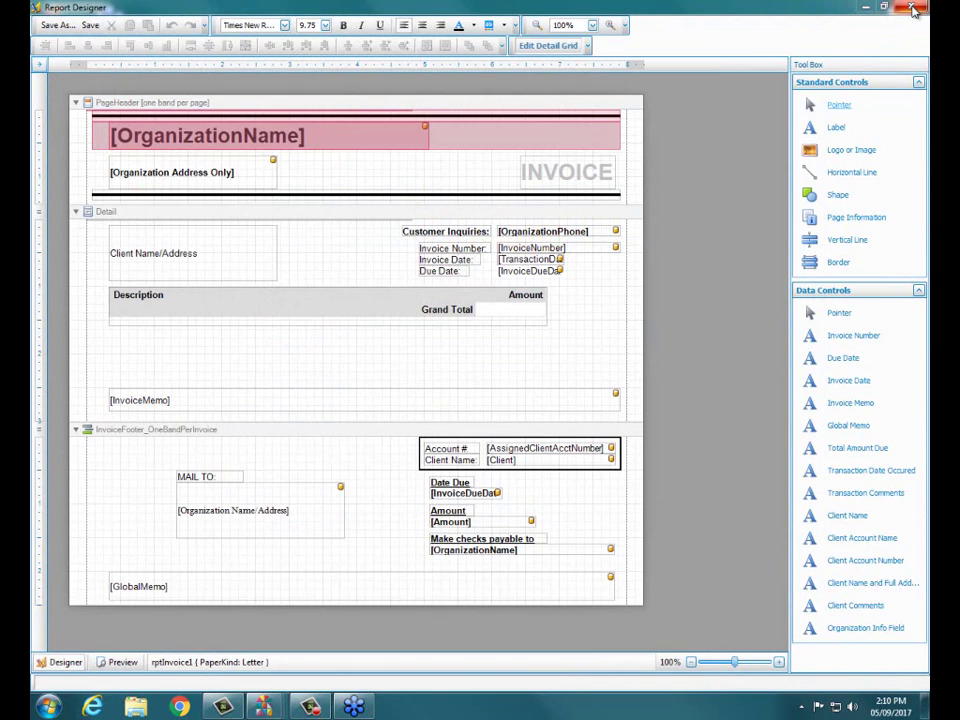
Close the Report Designer, cancel the Org. Info dialog, and cancel Print Invoices.
{"action": "left_click", "coordinate": [912, 10]}
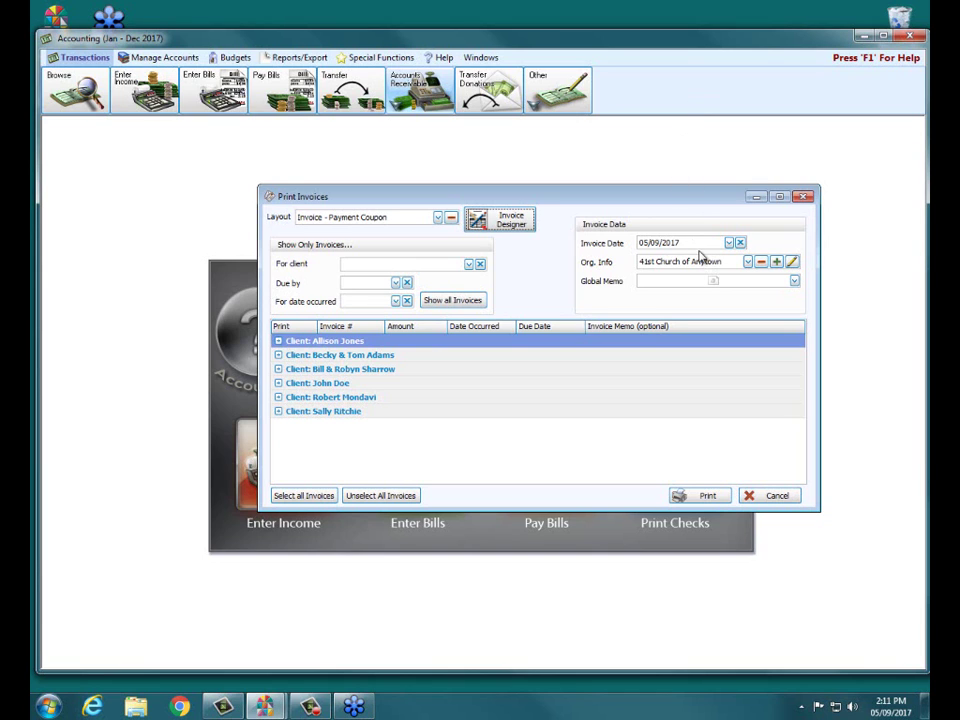
{"action": "left_click", "coordinate": [777, 263]}
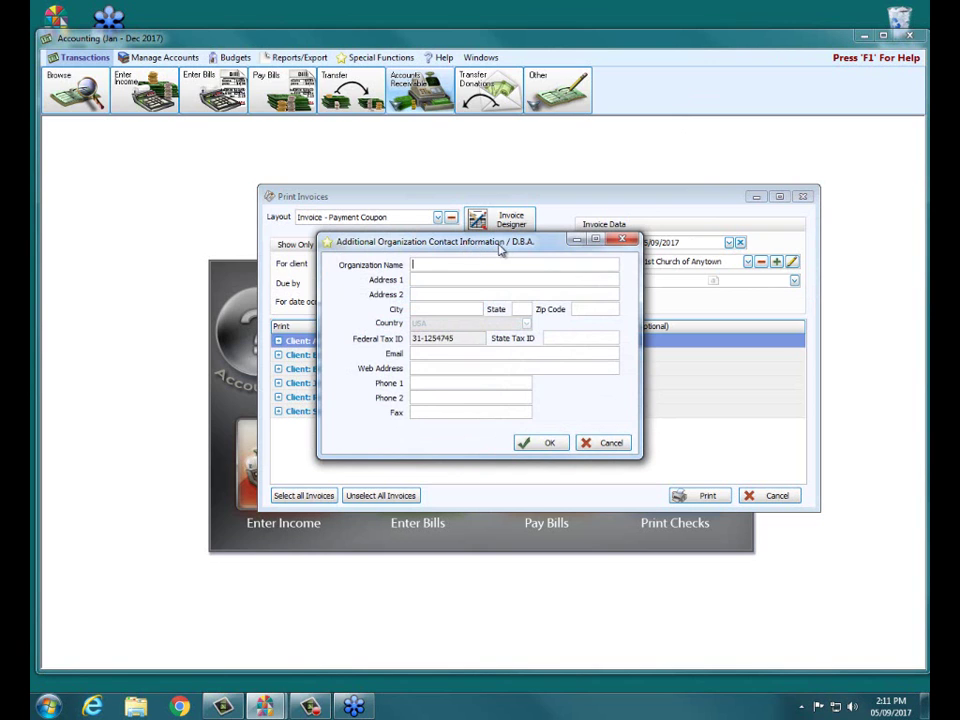
{"action": "left_click", "coordinate": [585, 442]}
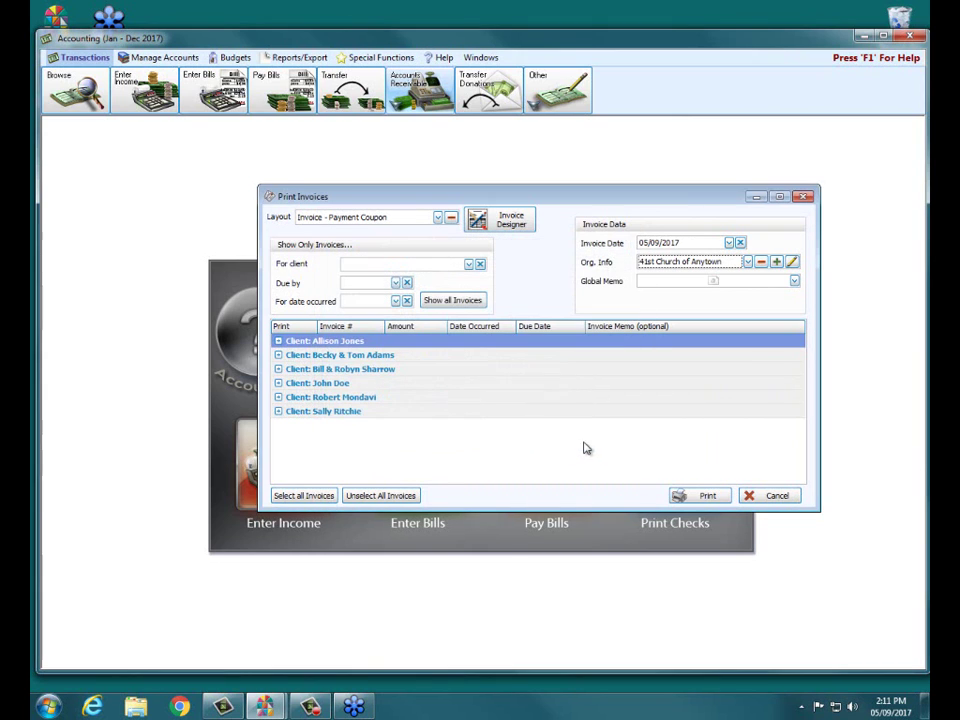
{"action": "left_click", "coordinate": [771, 495]}
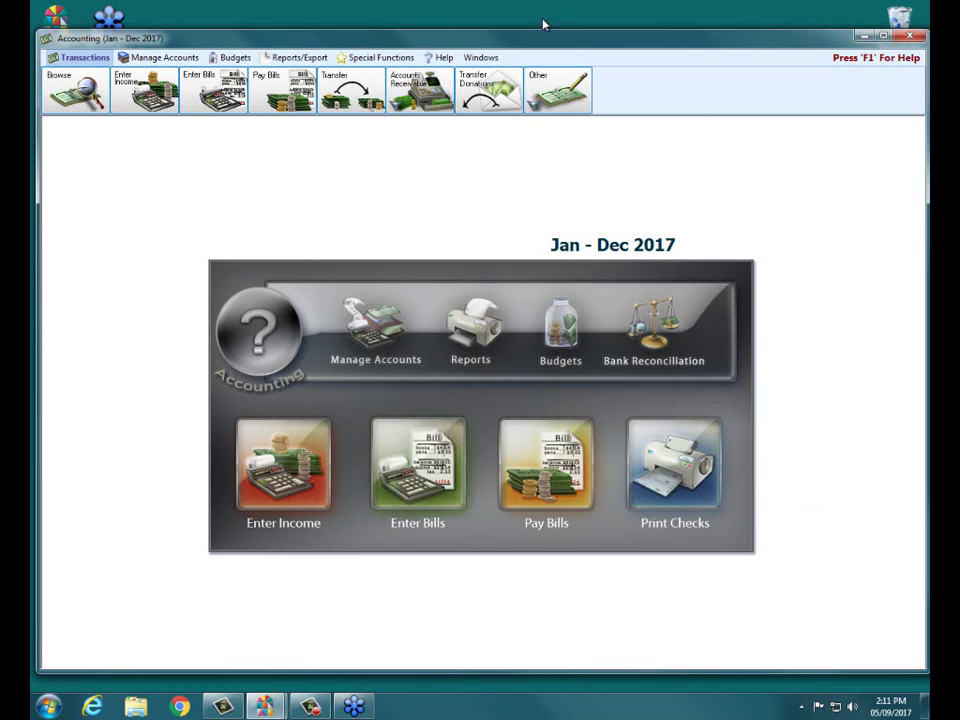
Open Collect Accounts Receivable, check the client balances list, and show the Quick Collect choices.
{"action": "left_click", "coordinate": [418, 88]}
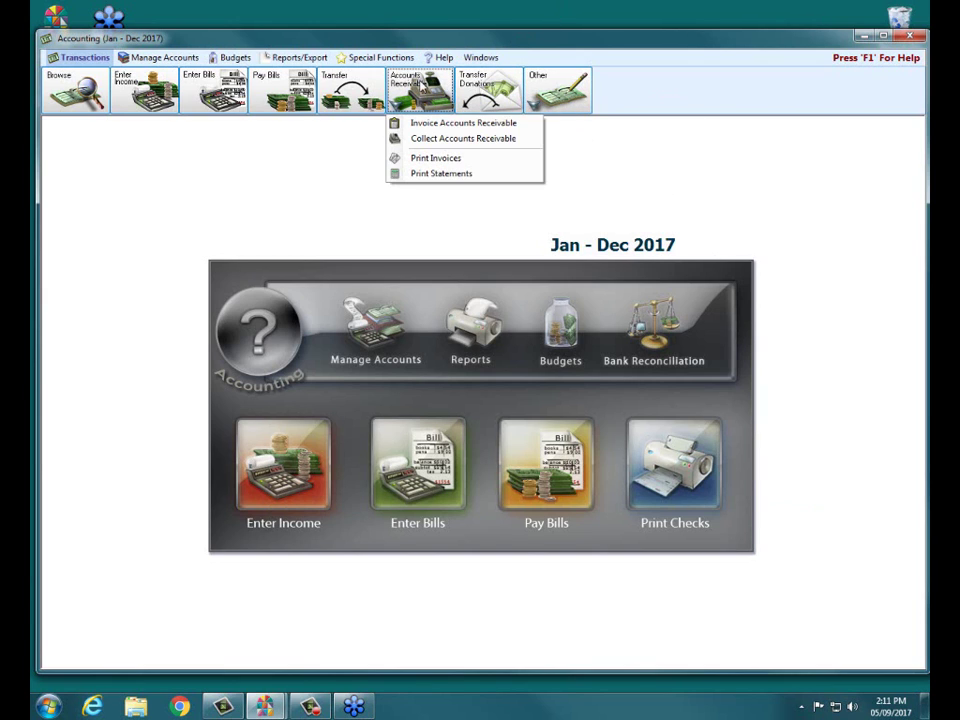
{"action": "left_click", "coordinate": [436, 144]}
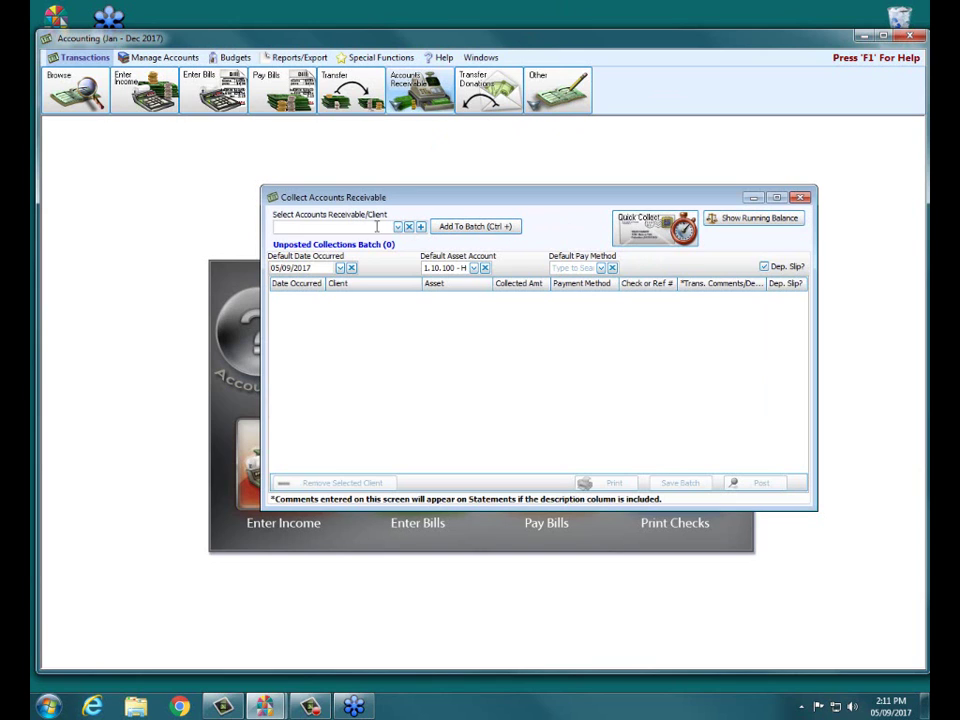
{"action": "left_click", "coordinate": [397, 227]}
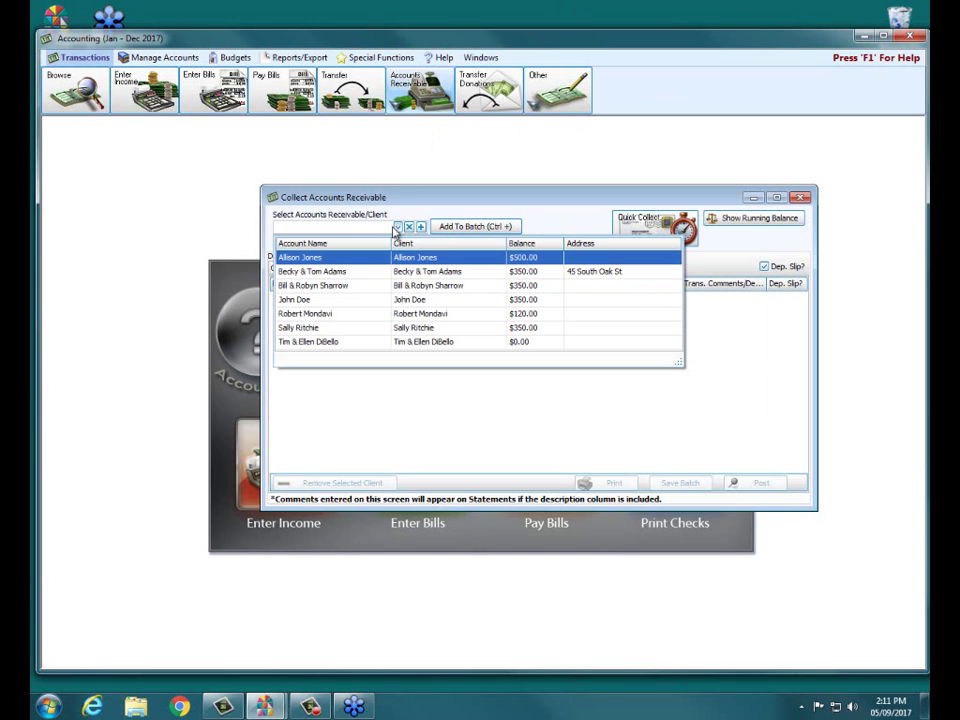
{"action": "left_click", "coordinate": [420, 212]}
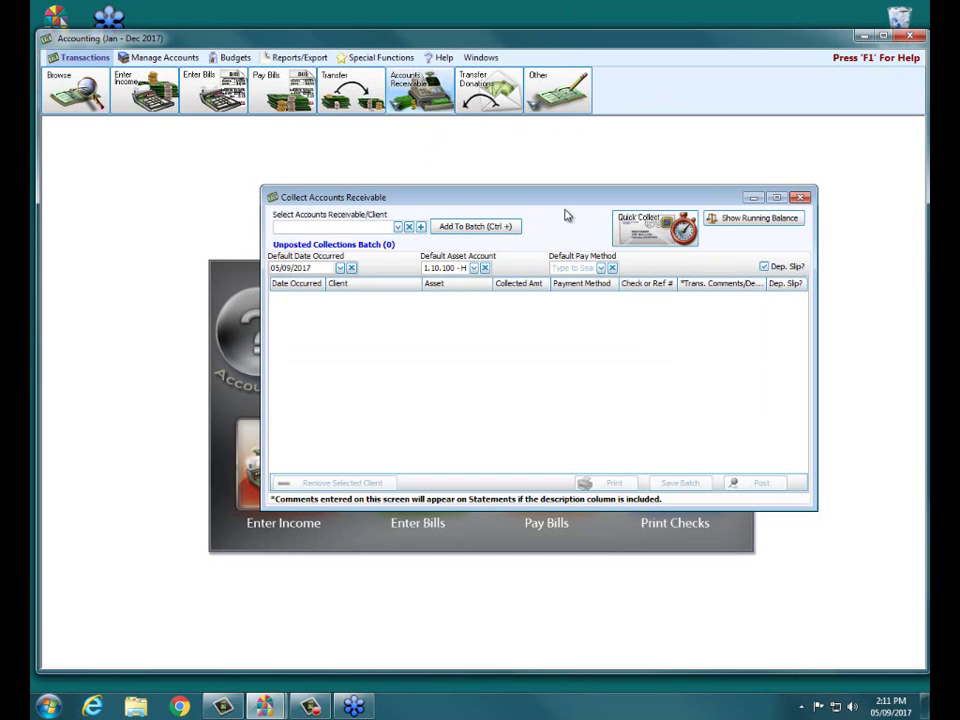
{"action": "left_click", "coordinate": [665, 226]}
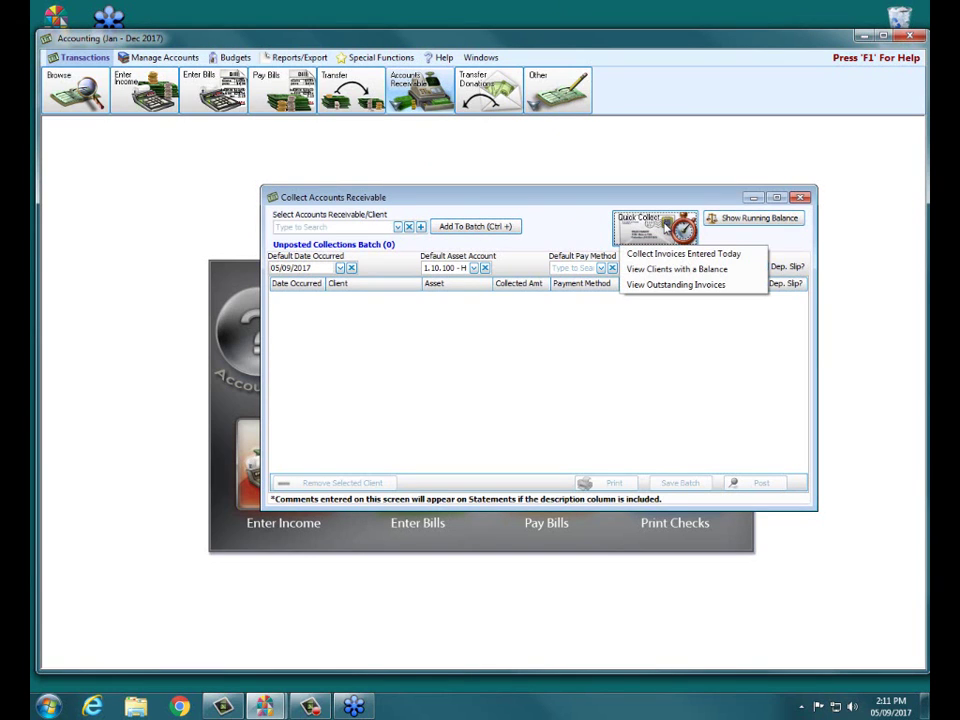
Create a collection batch from outstanding invoices 1085 ($120.00) and 1087 ($350.00).
{"action": "left_click", "coordinate": [660, 287]}
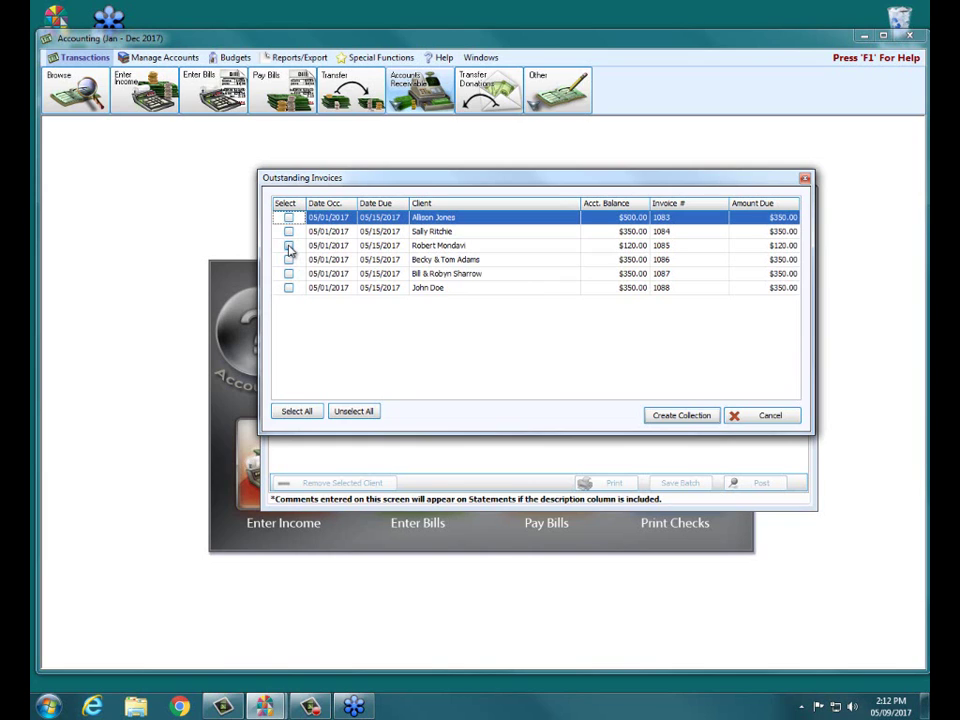
{"action": "left_click", "coordinate": [288, 246]}
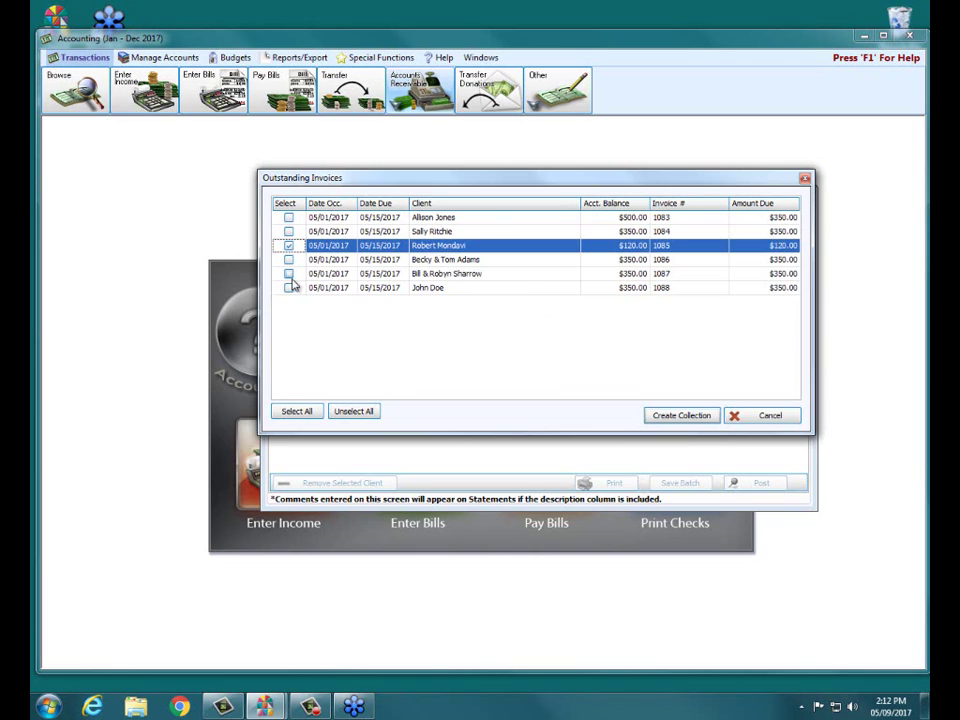
{"action": "left_click", "coordinate": [288, 274]}
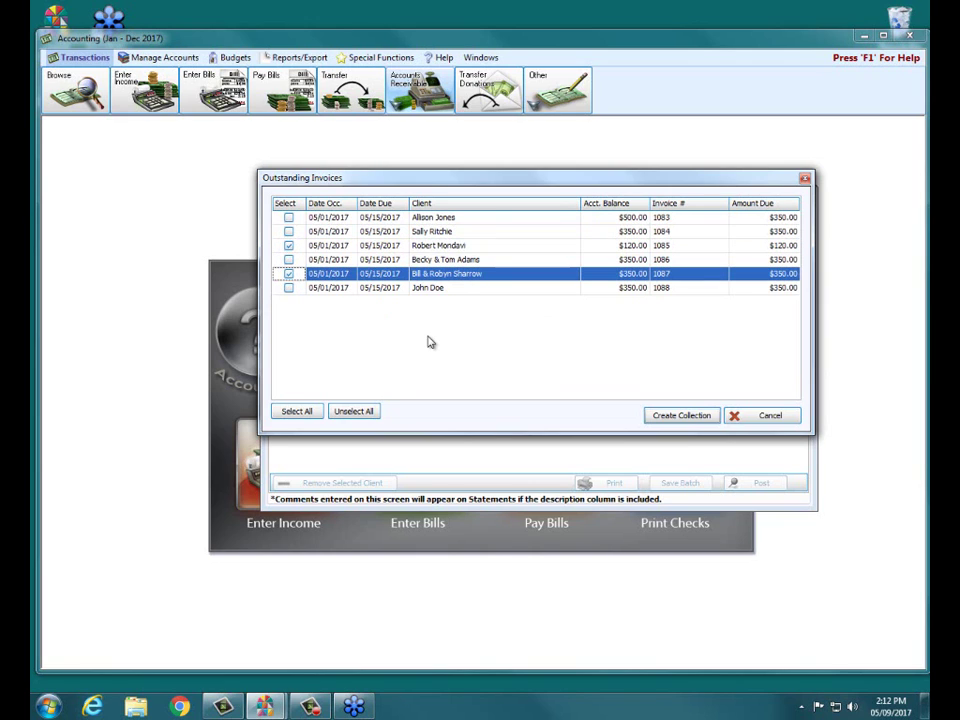
{"action": "left_click", "coordinate": [673, 414]}
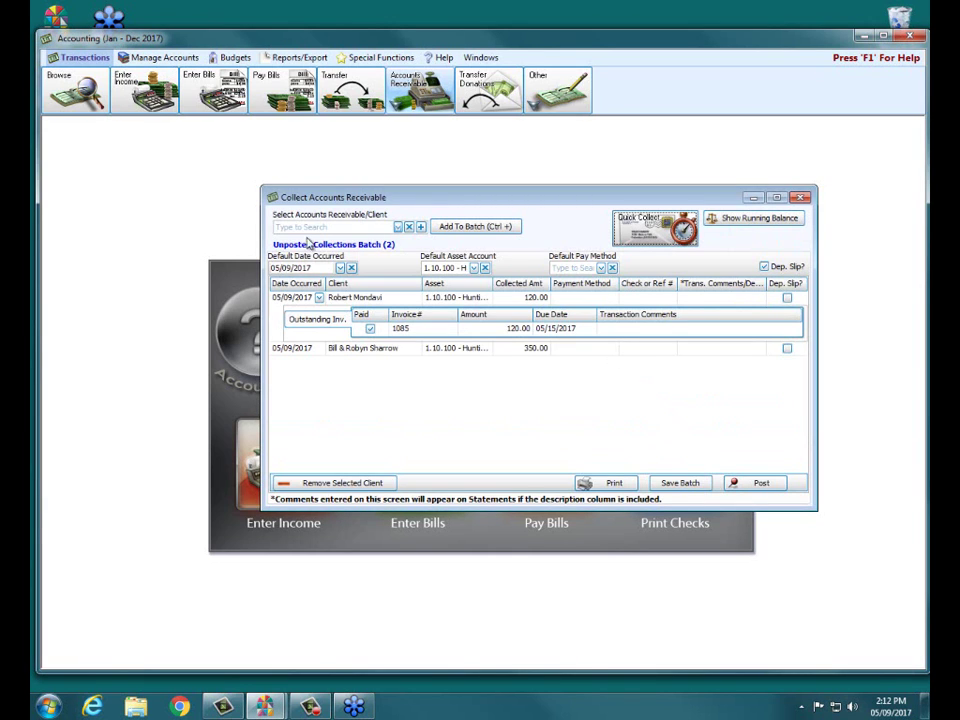
Set the $120.00 payment's Date Occurred to 05/10/2017, correcting an initial May 8 pick.
{"action": "left_click", "coordinate": [300, 298]}
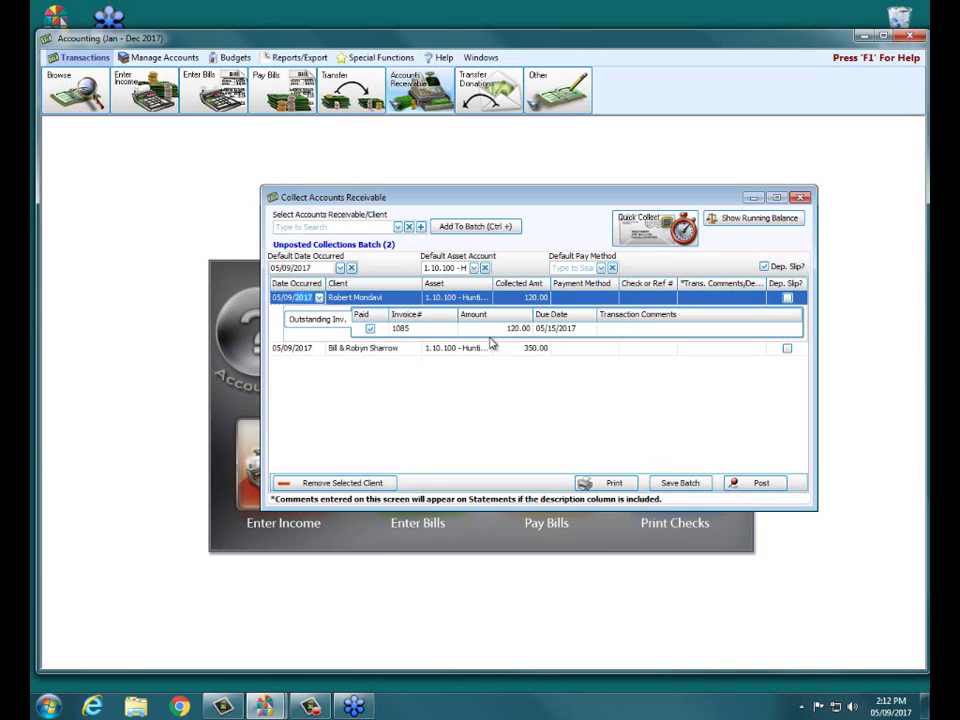
{"action": "left_click", "coordinate": [378, 348]}
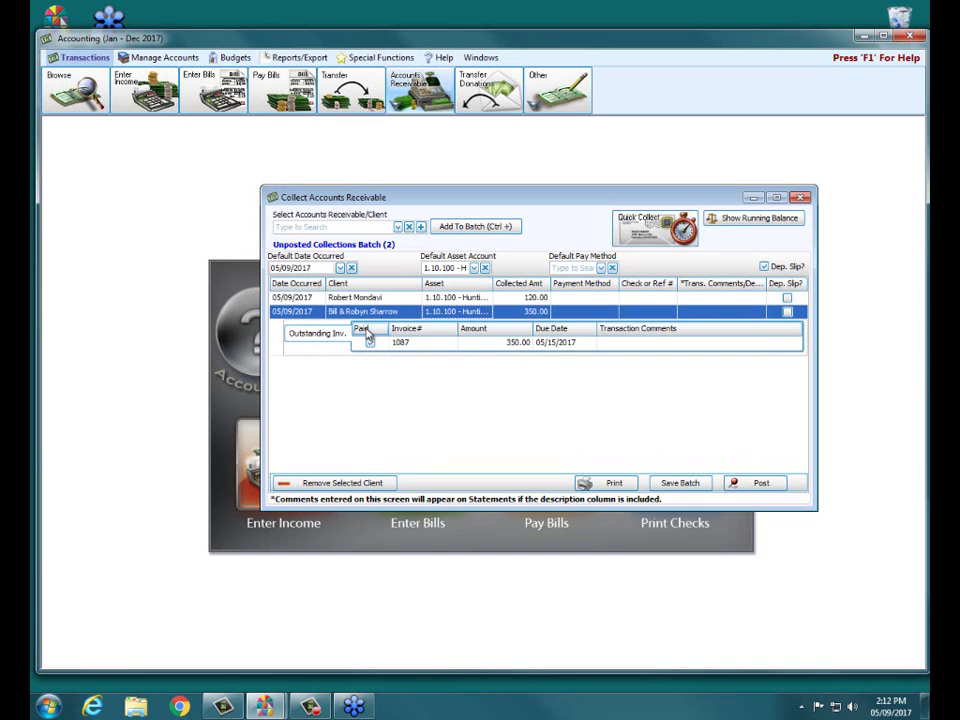
{"action": "left_click", "coordinate": [316, 299]}
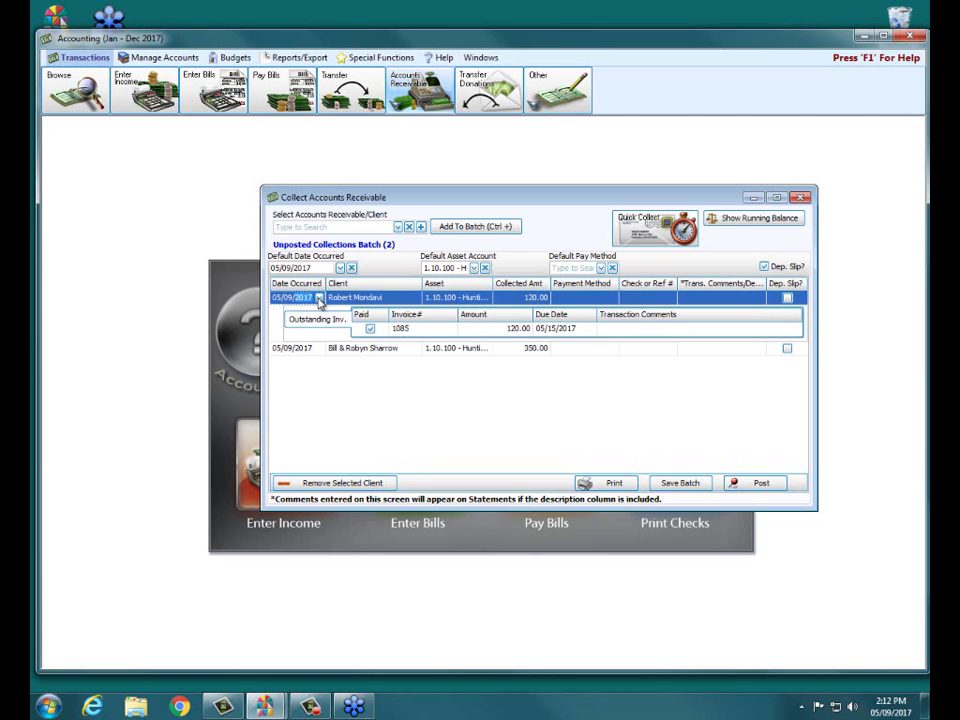
{"action": "left_click", "coordinate": [319, 299]}
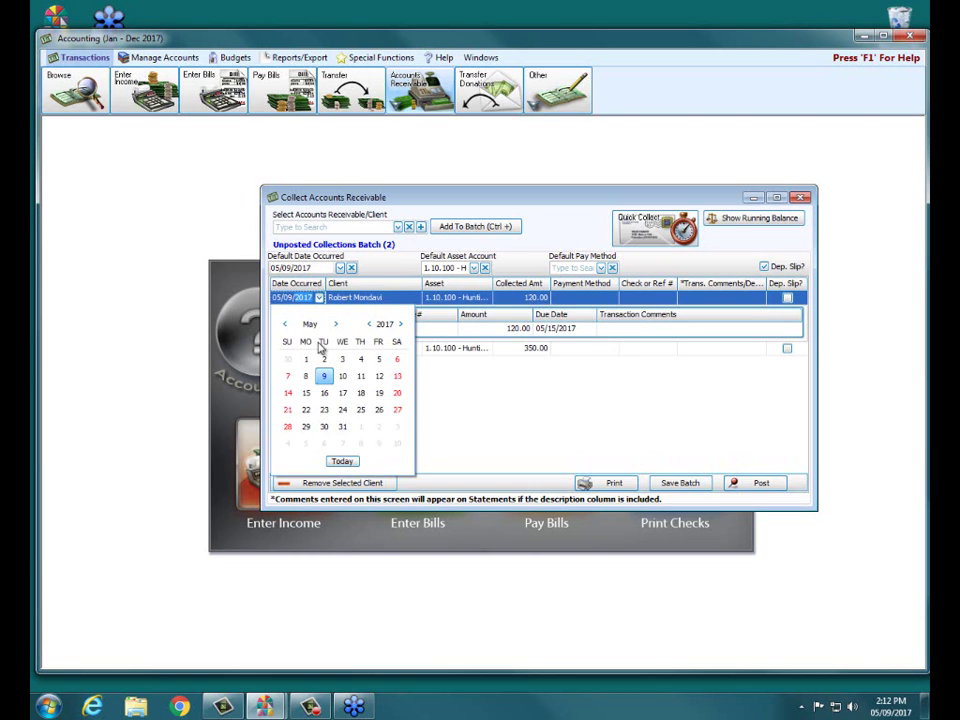
{"action": "left_click", "coordinate": [306, 375]}
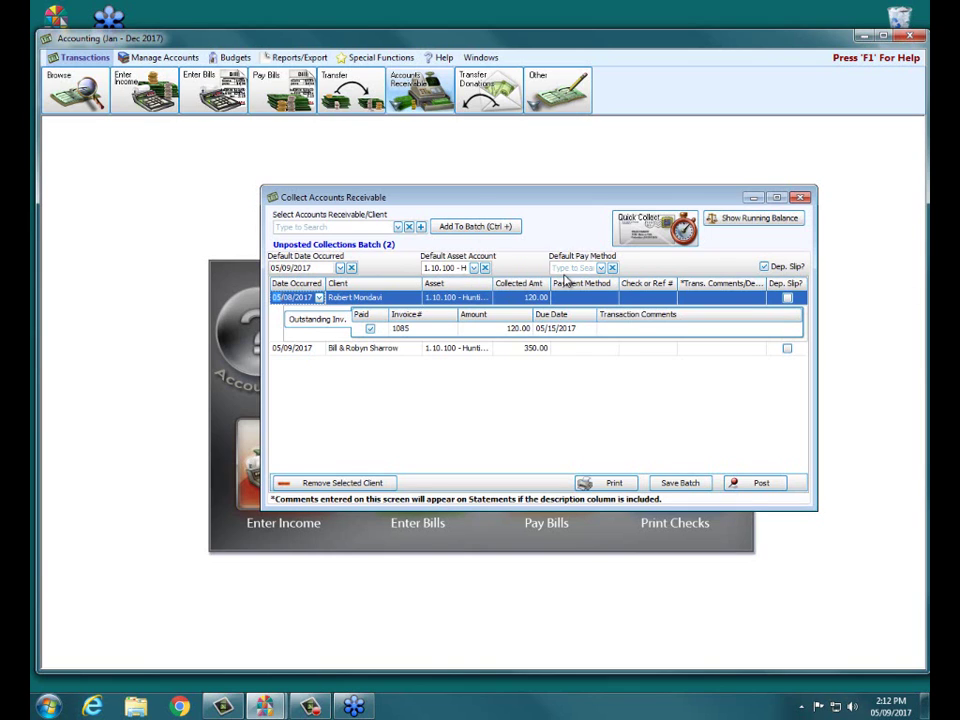
{"action": "left_click", "coordinate": [319, 298]}
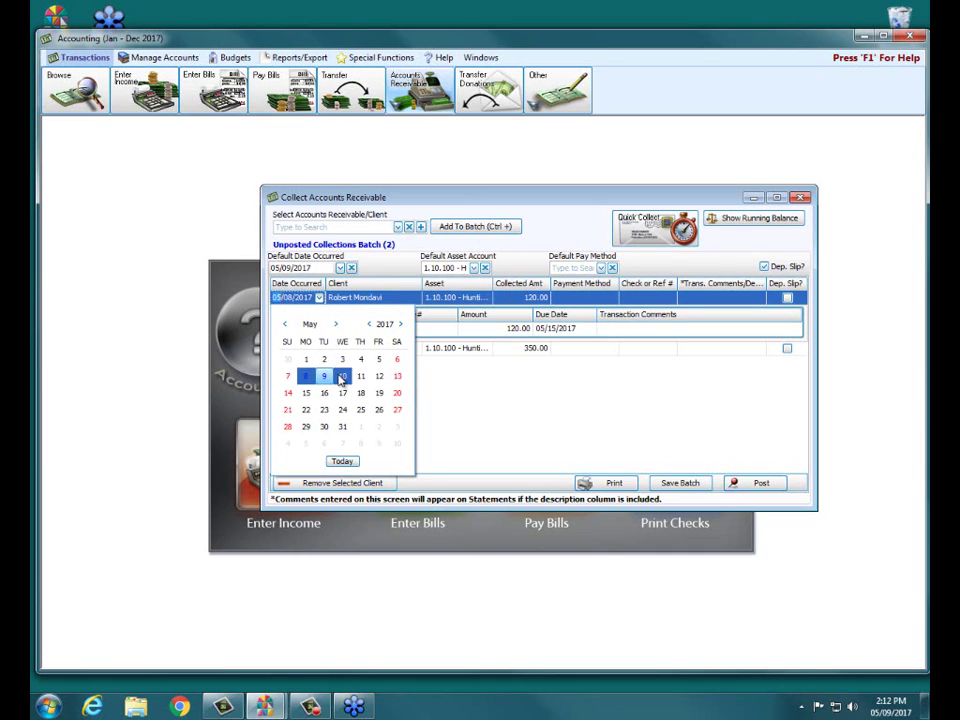
{"action": "left_click", "coordinate": [342, 376]}
Set the $350.00 payment's Date Occurred to 05/10/2017 as well.
{"action": "left_click", "coordinate": [325, 351]}
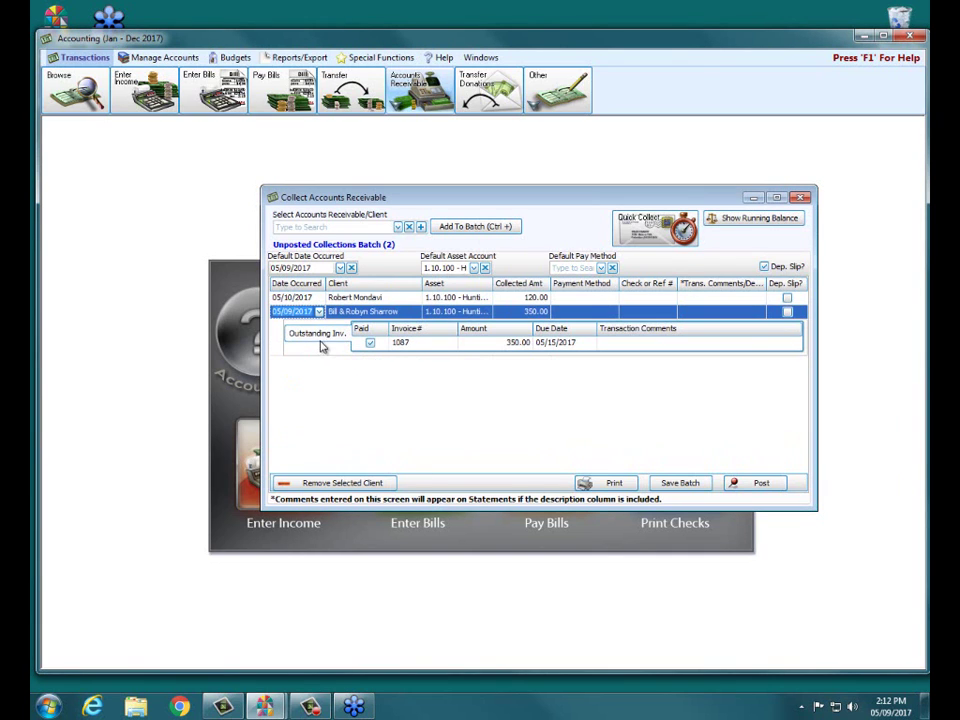
{"action": "left_click", "coordinate": [319, 312]}
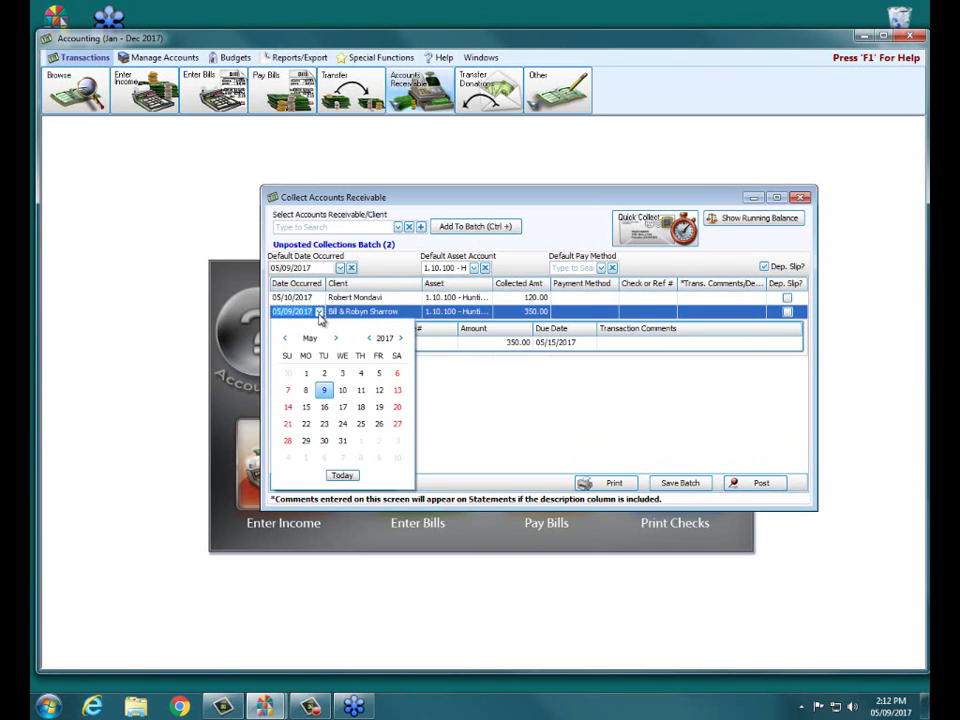
{"action": "left_click", "coordinate": [342, 391]}
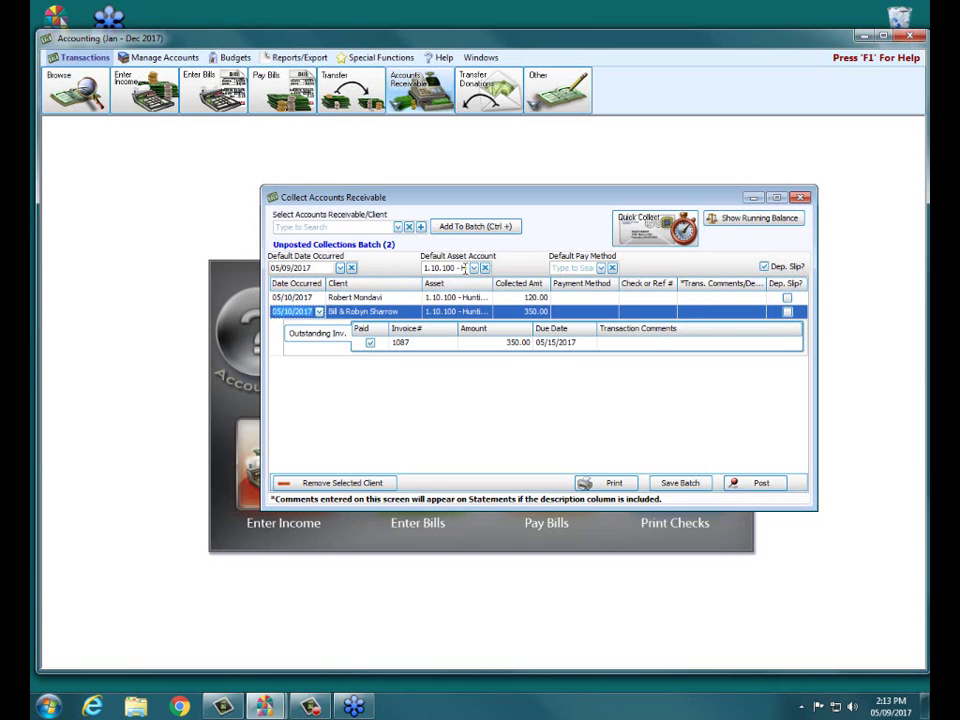
Deposit both collections into Huntington Bank Checking by Check, then post the $470.00 batch.
{"action": "left_click", "coordinate": [474, 268]}
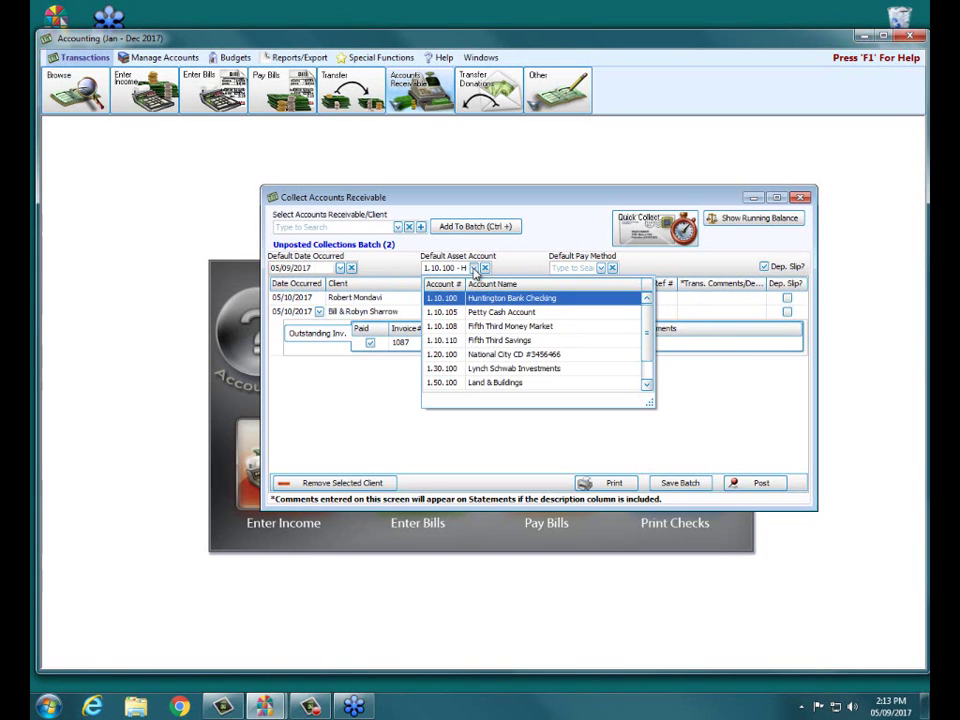
{"action": "left_click", "coordinate": [480, 298]}
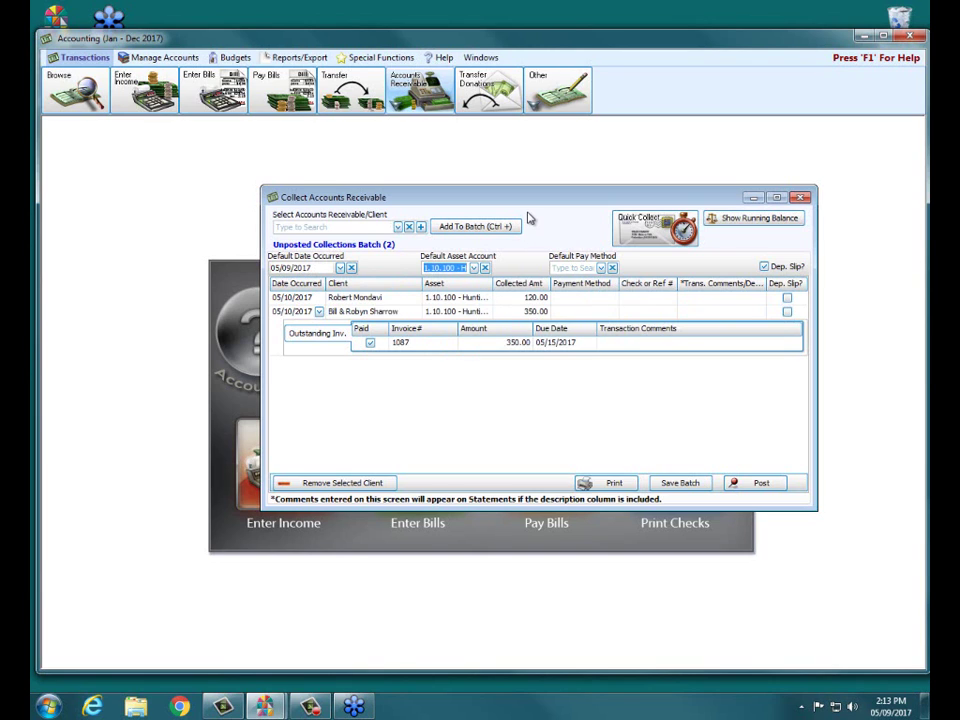
{"action": "left_click", "coordinate": [600, 269]}
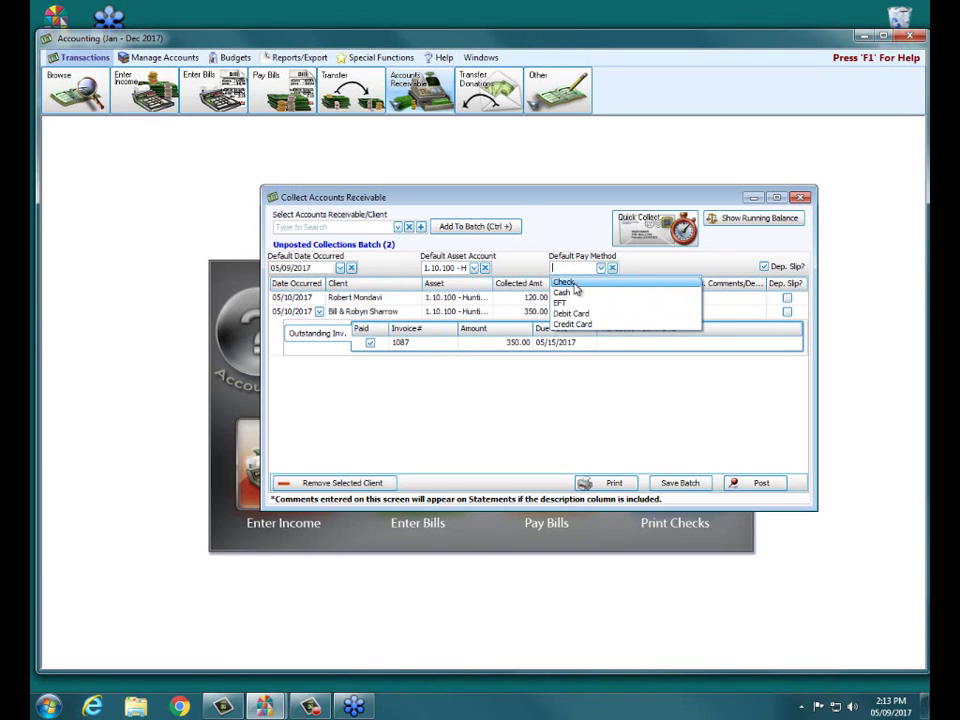
{"action": "left_click", "coordinate": [575, 285]}
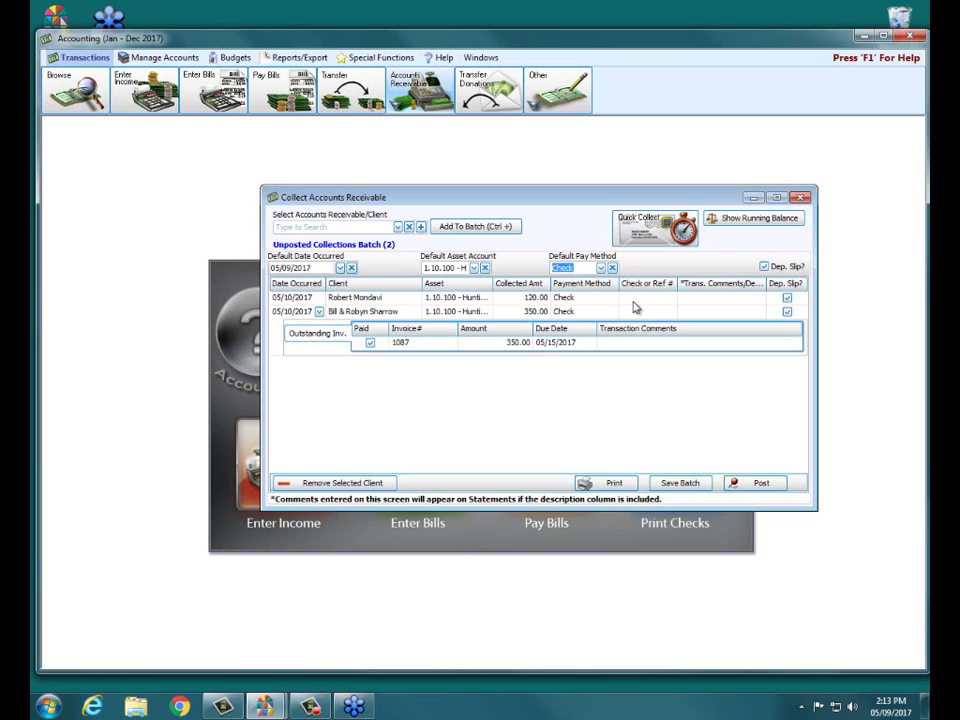
{"action": "left_click", "coordinate": [756, 483]}
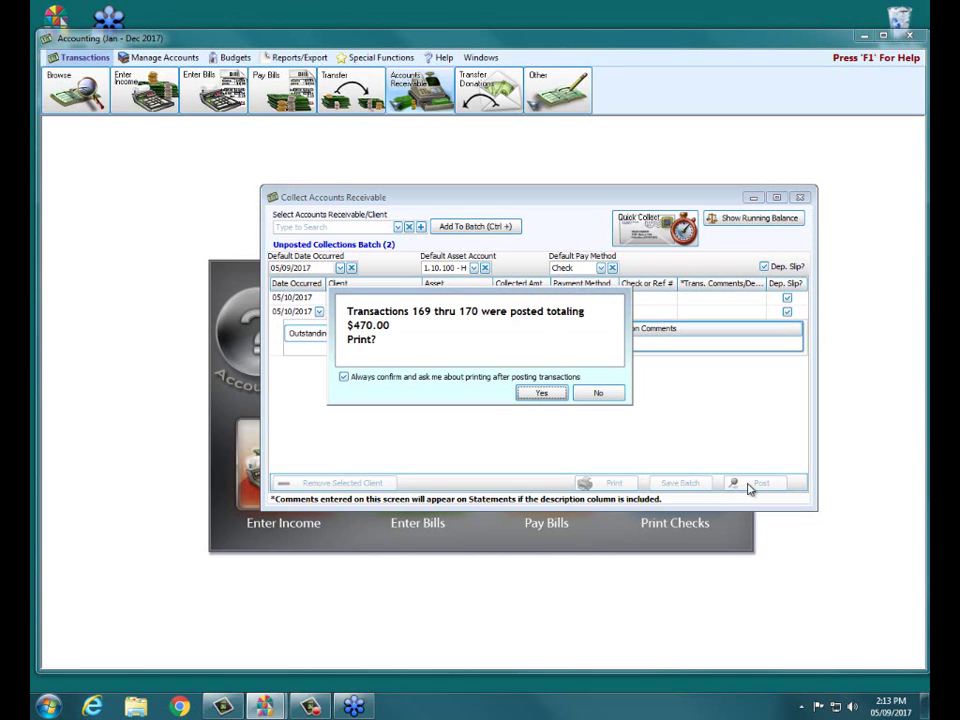
Decline printing the posted collections and list the four remaining outstanding invoices.
{"action": "left_click", "coordinate": [597, 393]}
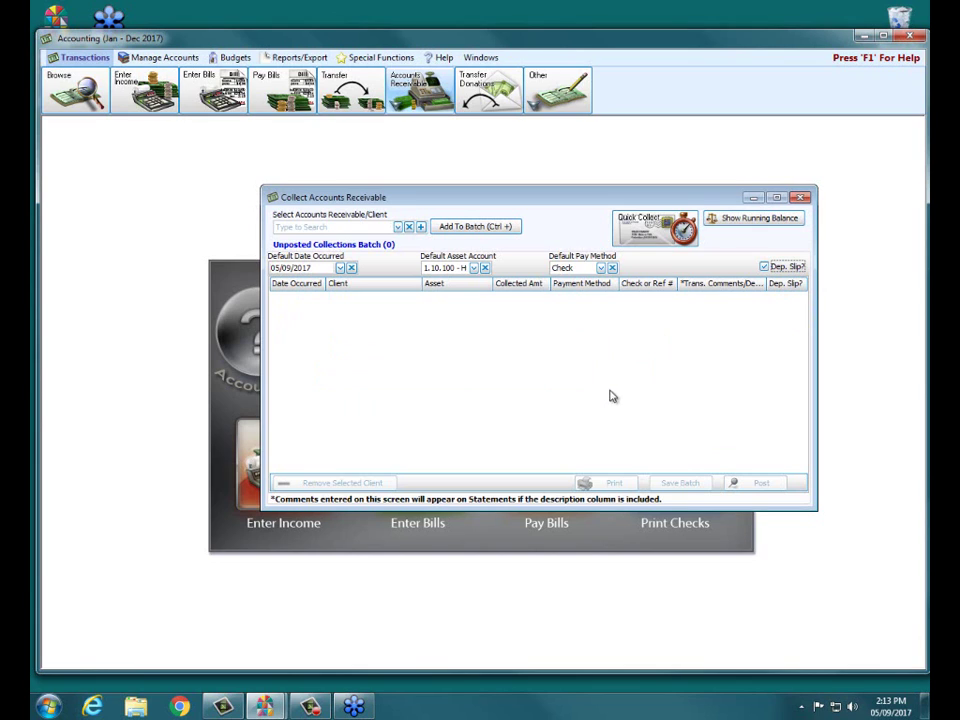
{"action": "left_click", "coordinate": [636, 222]}
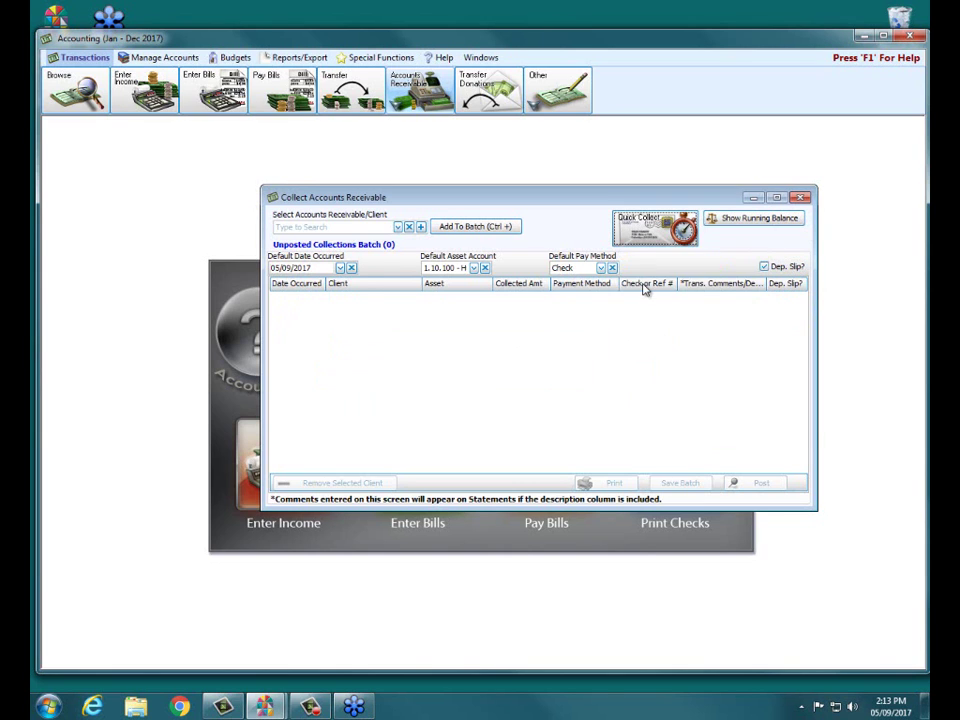
{"action": "left_click", "coordinate": [645, 288]}
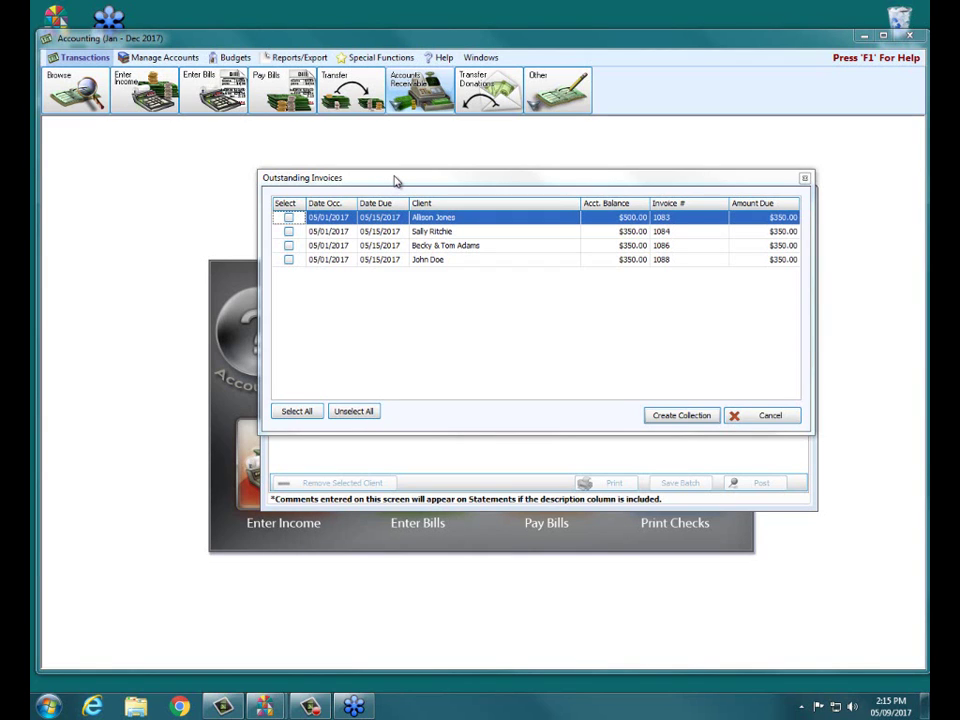
Close the collection windows and start Accounts Receivable statement printing.
{"action": "left_click", "coordinate": [752, 417]}
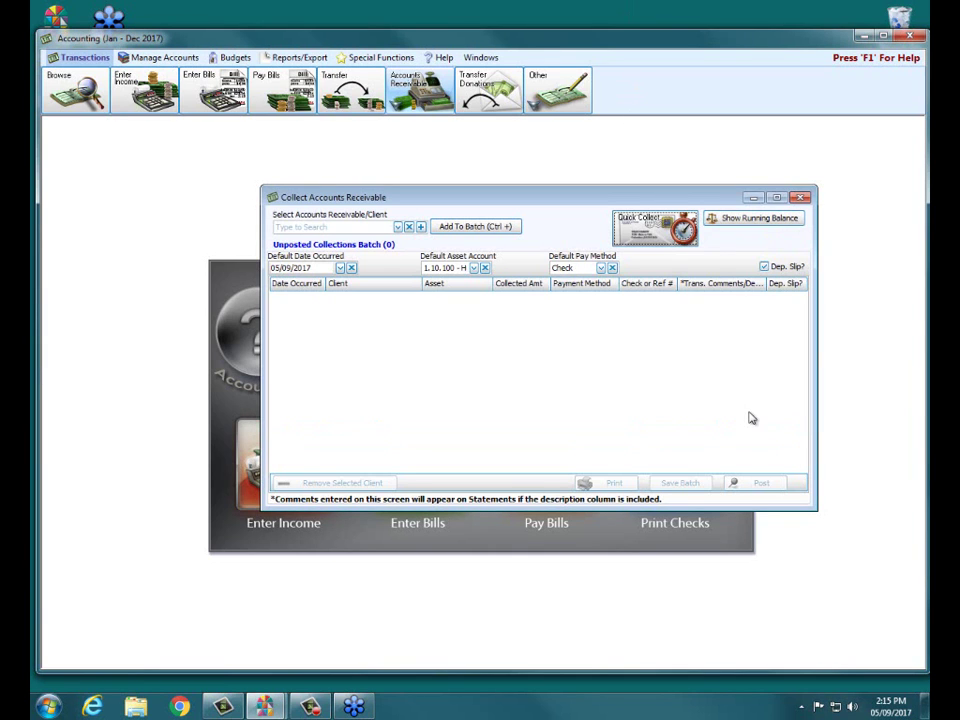
{"action": "left_click", "coordinate": [799, 199]}
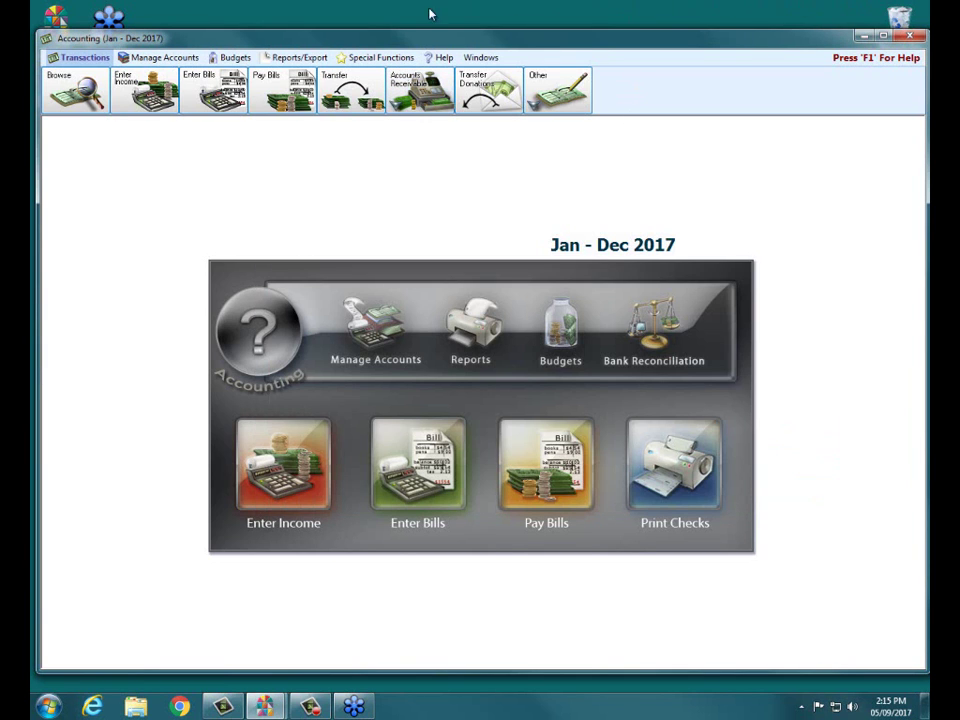
{"action": "left_click", "coordinate": [420, 90]}
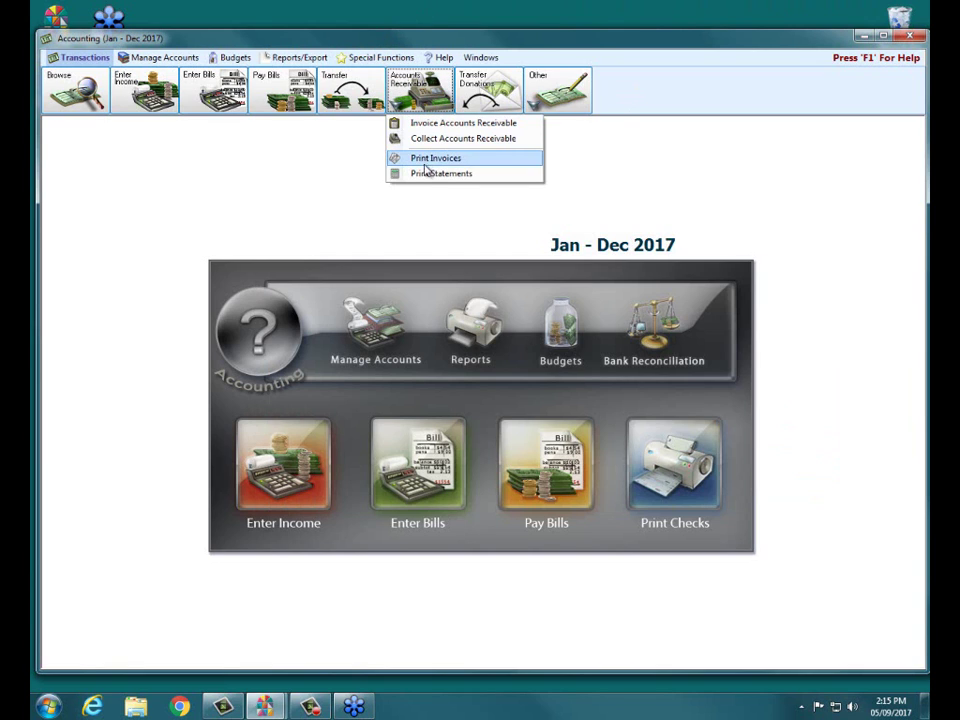
{"action": "left_click", "coordinate": [428, 174]}
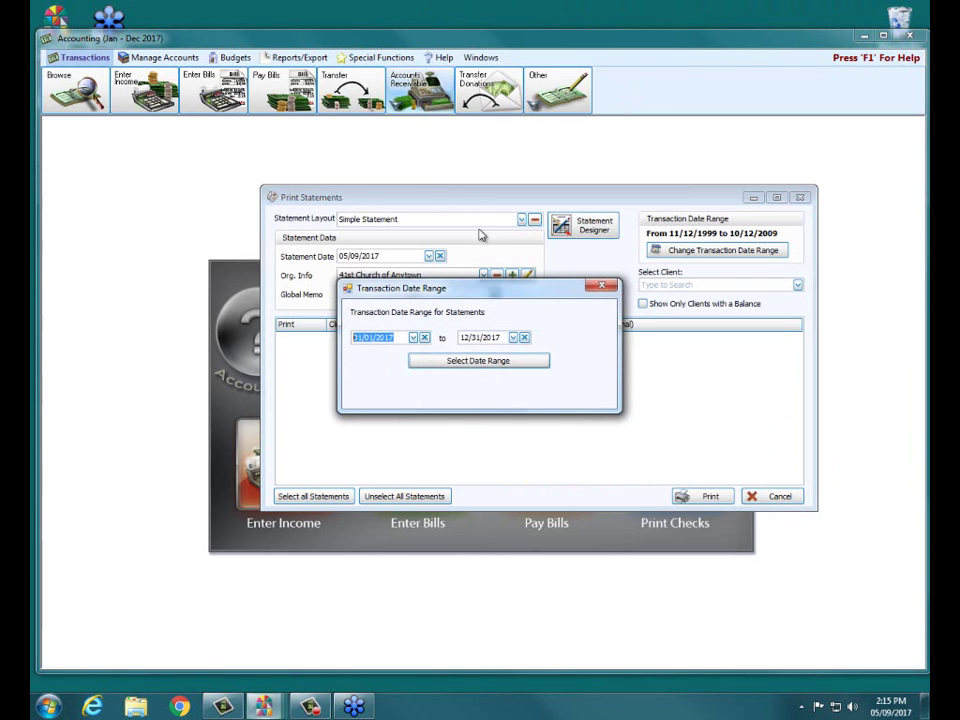
Set the statement date range to 01/01/2017 through 03/31/2017.
{"action": "left_click_drag", "start_coordinate": [486, 294], "coordinate": [522, 287]}
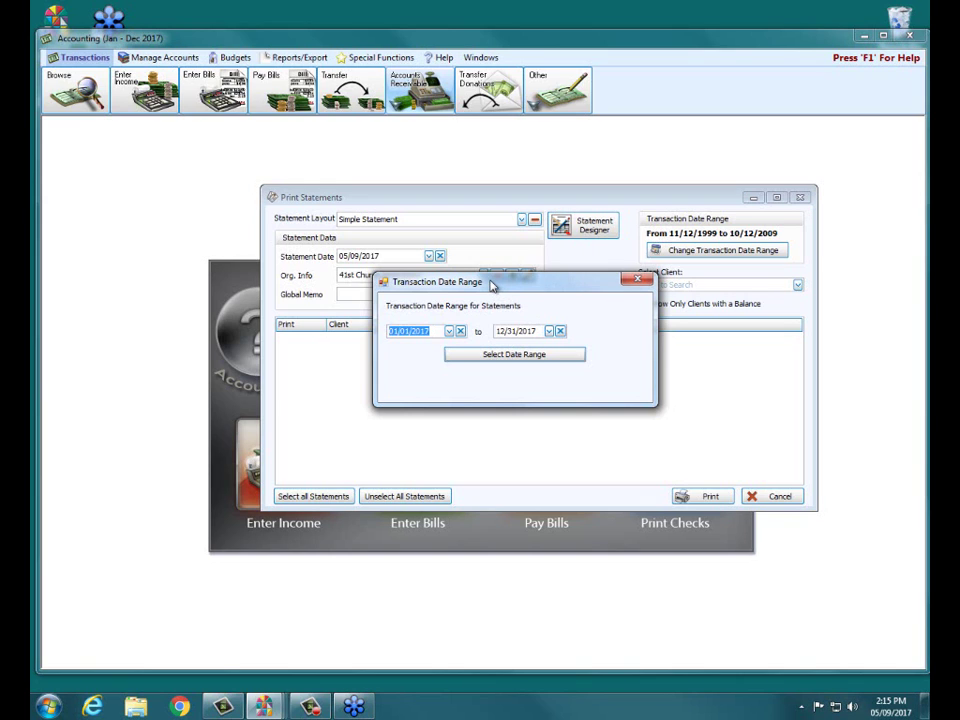
{"action": "left_click", "coordinate": [498, 332]}
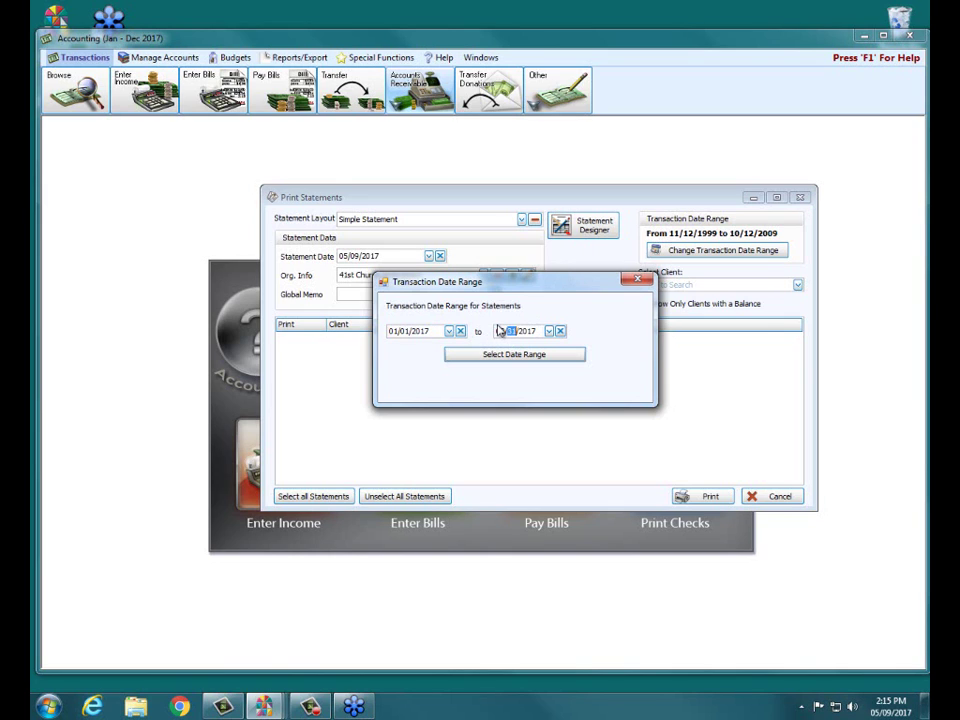
{"action": "type", "text": "03"}
{"action": "left_click", "coordinate": [514, 355]}
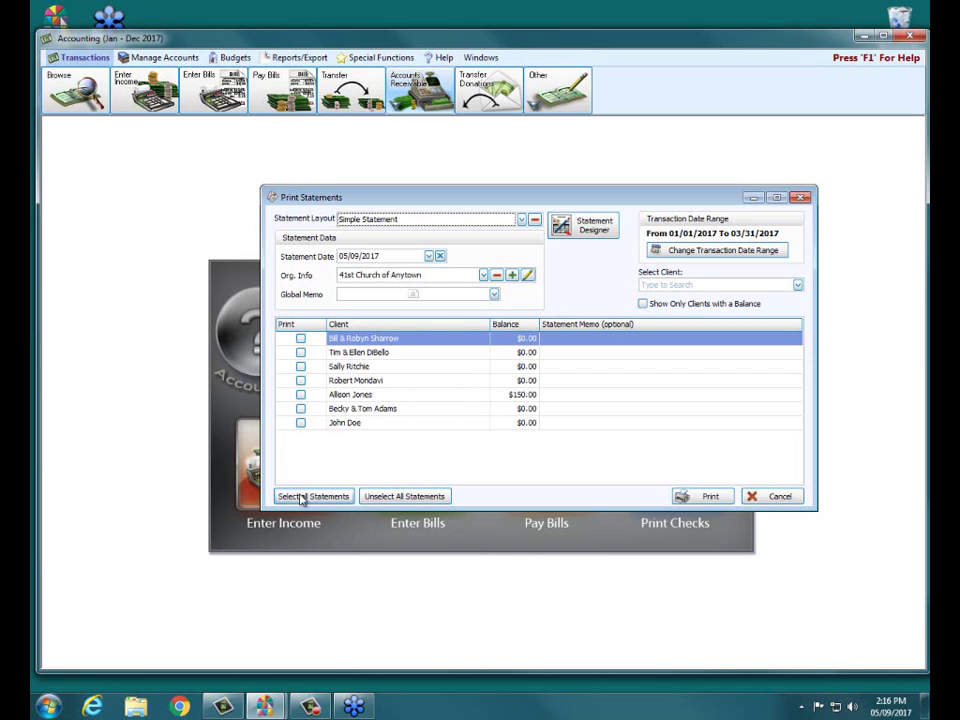
Tick all seven clients' statements for printing, keeping 41st Church of Anytown as organization.
{"action": "left_click", "coordinate": [300, 339]}
{"action": "left_click", "coordinate": [300, 352]}
{"action": "left_click", "coordinate": [300, 366]}
{"action": "left_click", "coordinate": [300, 380]}
{"action": "left_click", "coordinate": [300, 394]}
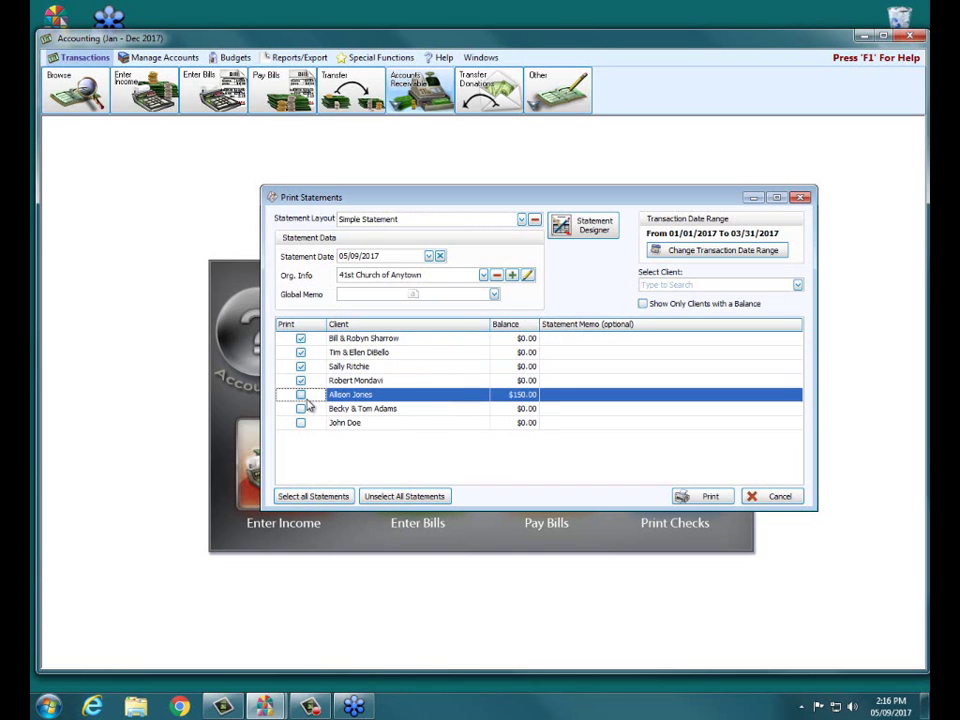
{"action": "left_click", "coordinate": [300, 394]}
{"action": "left_click", "coordinate": [300, 408]}
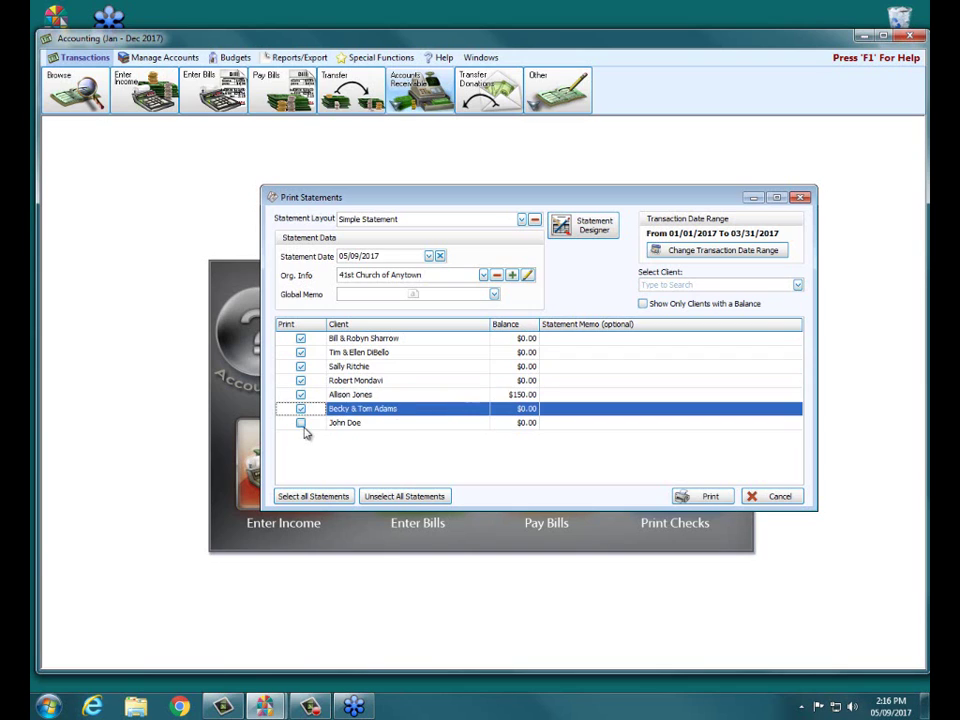
{"action": "left_click", "coordinate": [300, 423]}
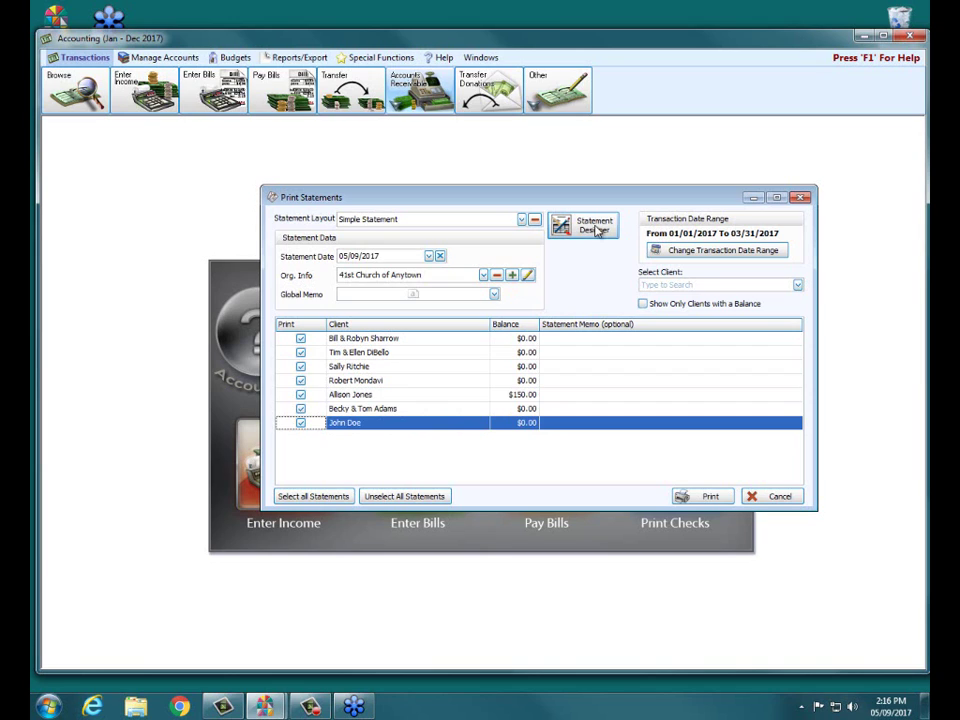
{"action": "left_click", "coordinate": [486, 276]}
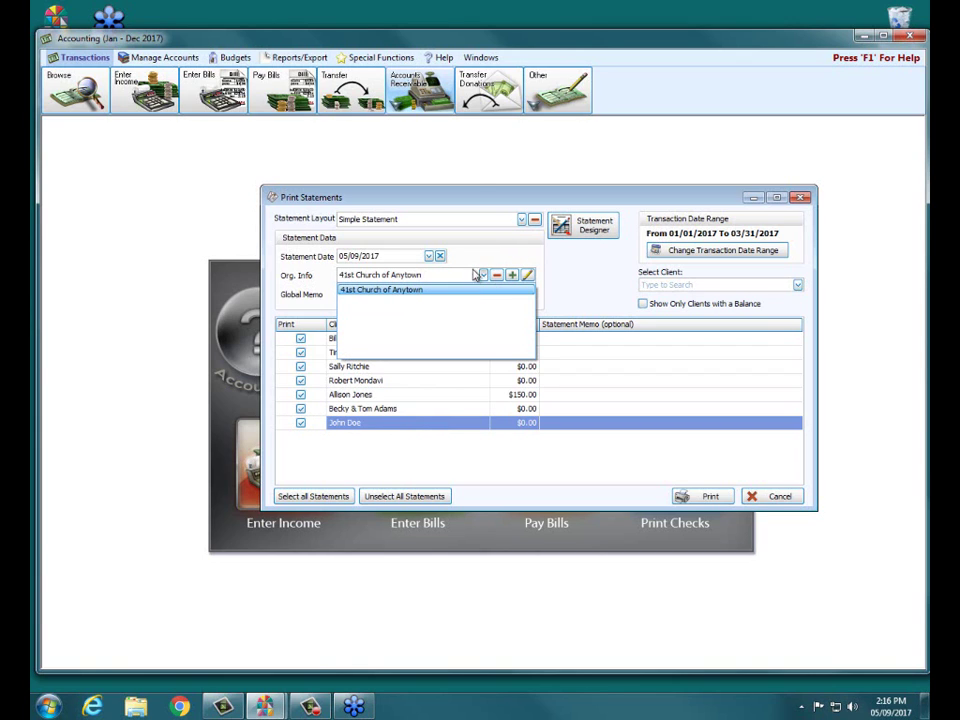
{"action": "left_click", "coordinate": [474, 201]}
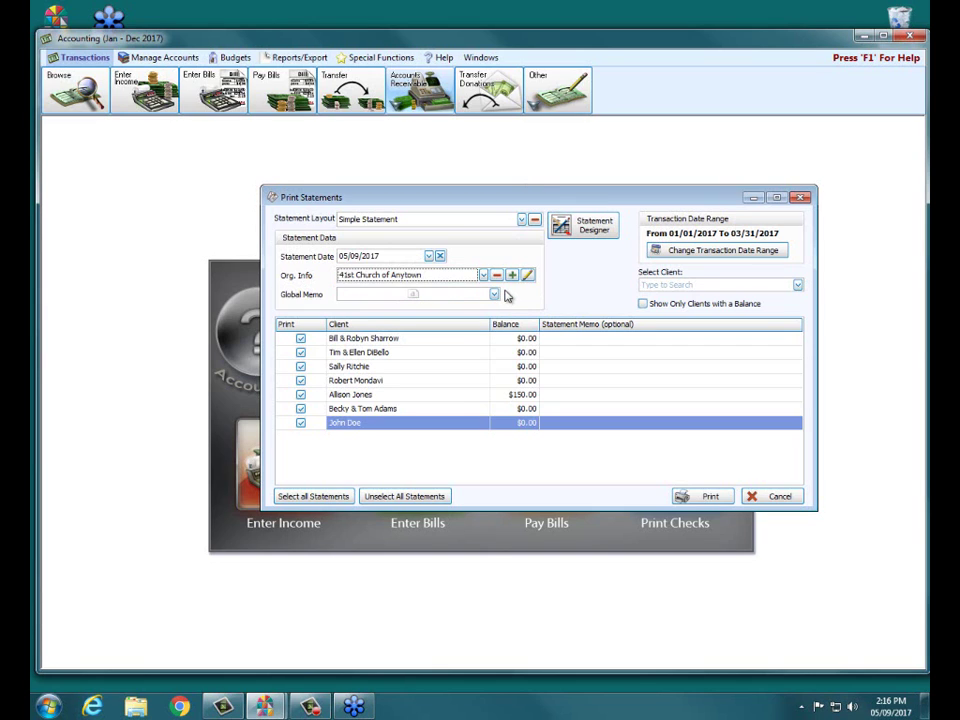
Generate the first-quarter statement preview and zoom it to 140%.
{"action": "left_click", "coordinate": [700, 497]}
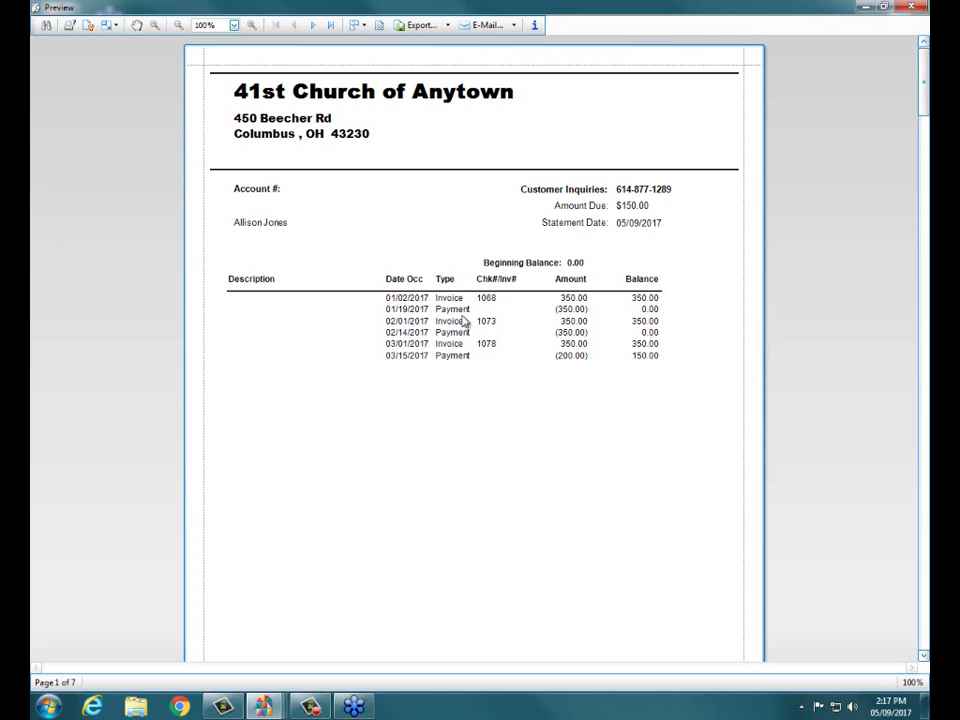
{"action": "left_click", "coordinate": [179, 26]}
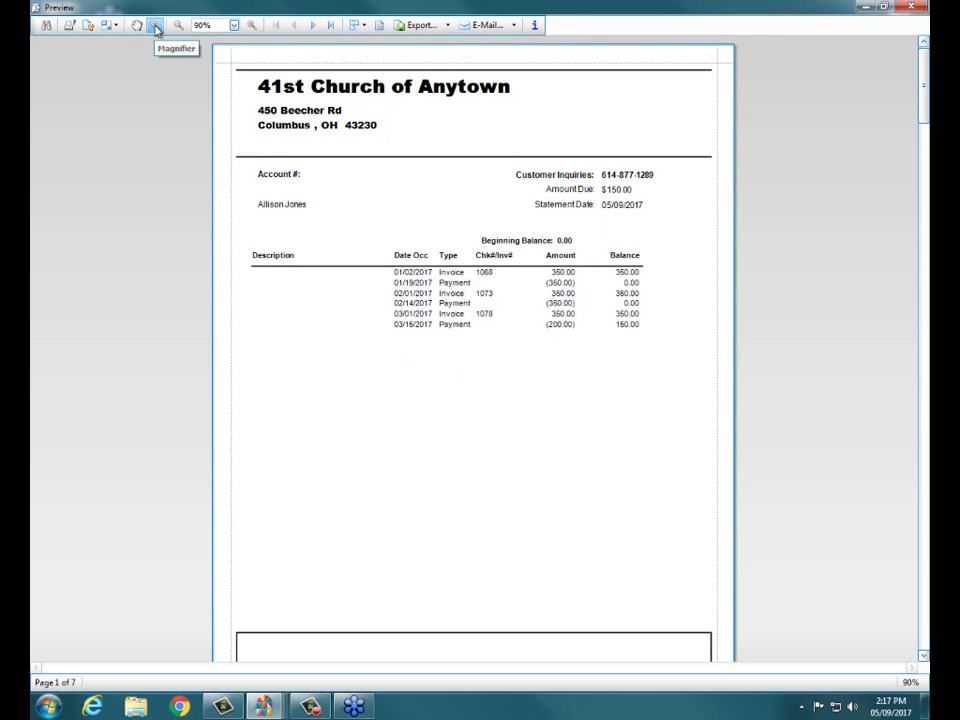
{"action": "left_click", "coordinate": [249, 26]}
{"action": "left_click", "coordinate": [249, 26]}
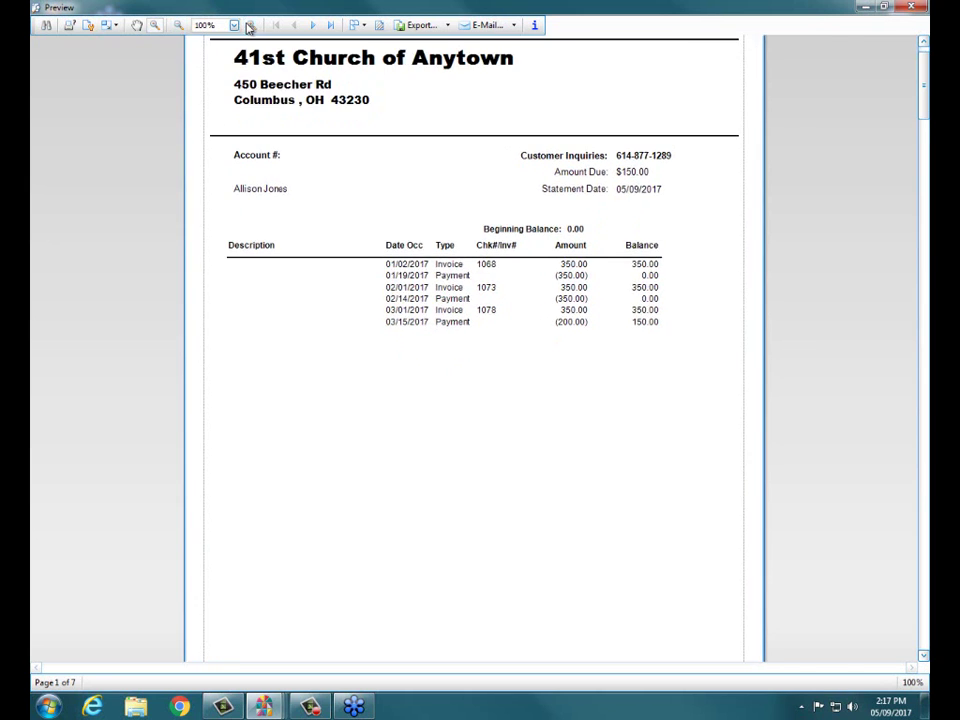
{"action": "left_click", "coordinate": [249, 26]}
{"action": "left_click", "coordinate": [249, 26]}
{"action": "left_click", "coordinate": [249, 26]}
{"action": "left_click", "coordinate": [249, 26]}
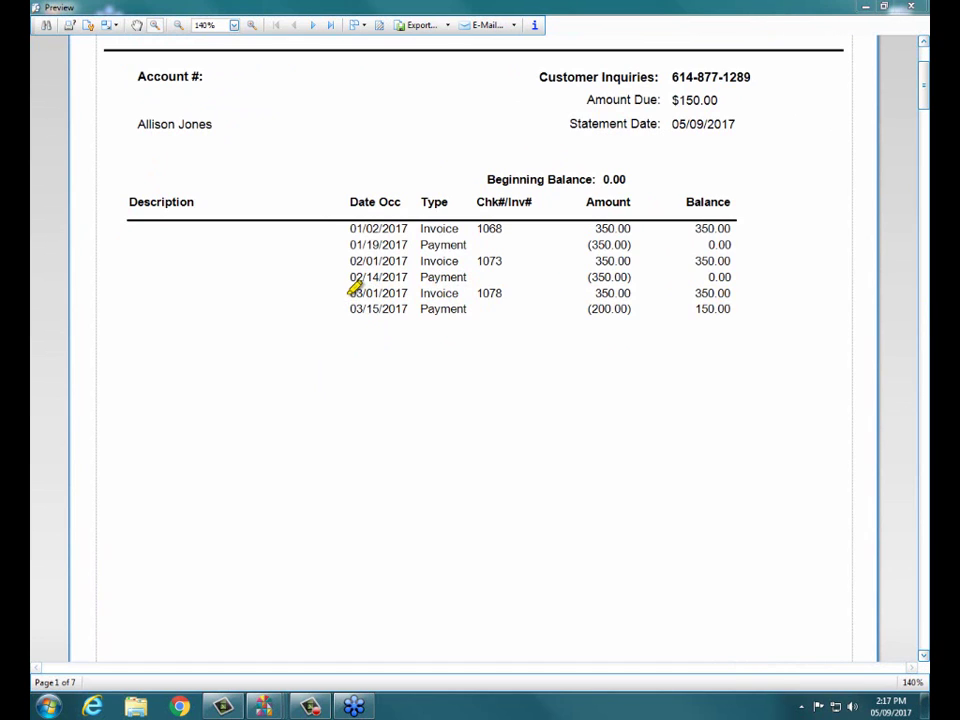
Highlight the 03/01 invoice, 03/15 payment and 150.00 balance rows, then clear the marks.
{"action": "left_click_drag", "start_coordinate": [348, 293], "coordinate": [458, 293]}
{"action": "left_click_drag", "start_coordinate": [350, 309], "coordinate": [468, 309]}
{"action": "mouse_move", "coordinate": [700, 309]}
{"action": "left_mouse_down"}
{"action": "mouse_move", "coordinate": [742, 309]}
{"action": "mouse_move", "coordinate": [678, 309]}
{"action": "left_mouse_up"}
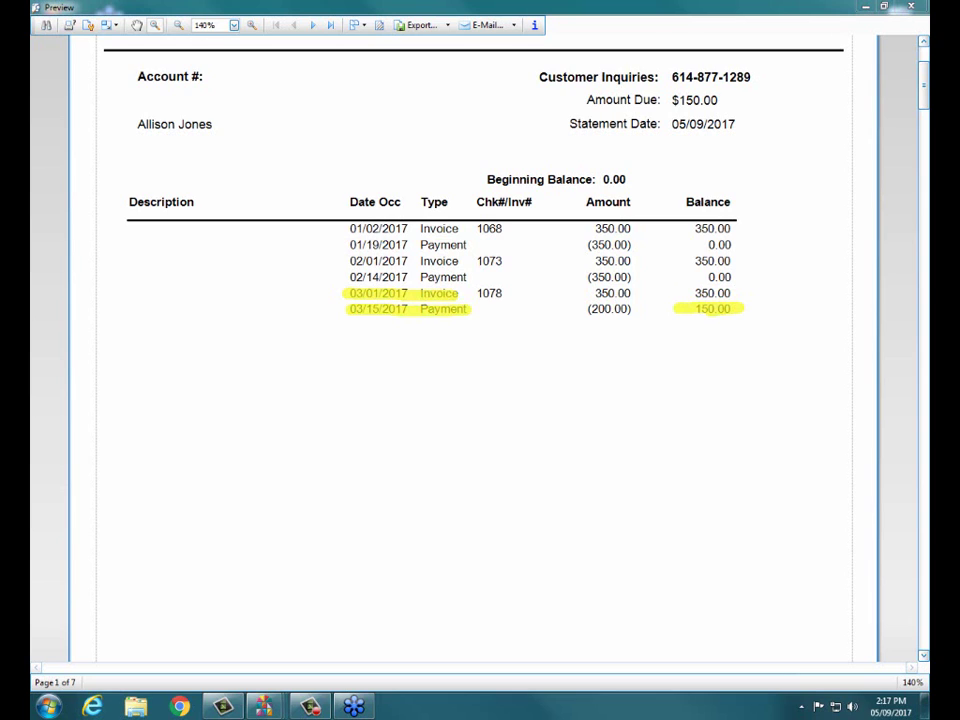
{"action": "key", "text": "e"}
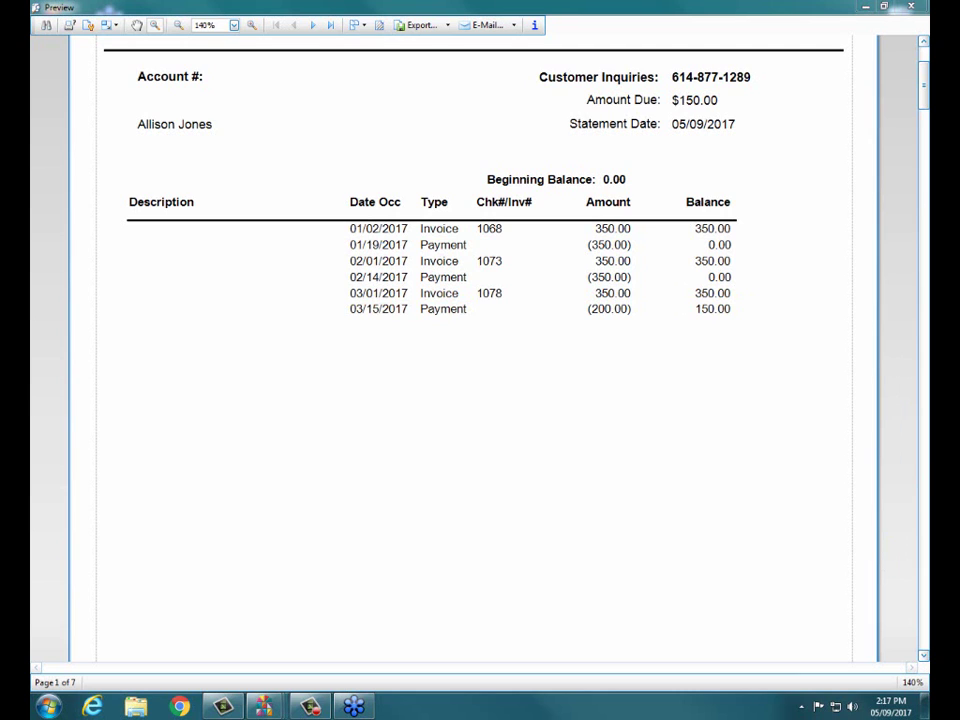
On page 2, highlight the paid 350.00 invoice rows, $0.00 due and Date Occ column, then clear.
{"action": "scroll", "coordinate": [905, 590], "scroll_direction": "down", "scroll_amount": 10}
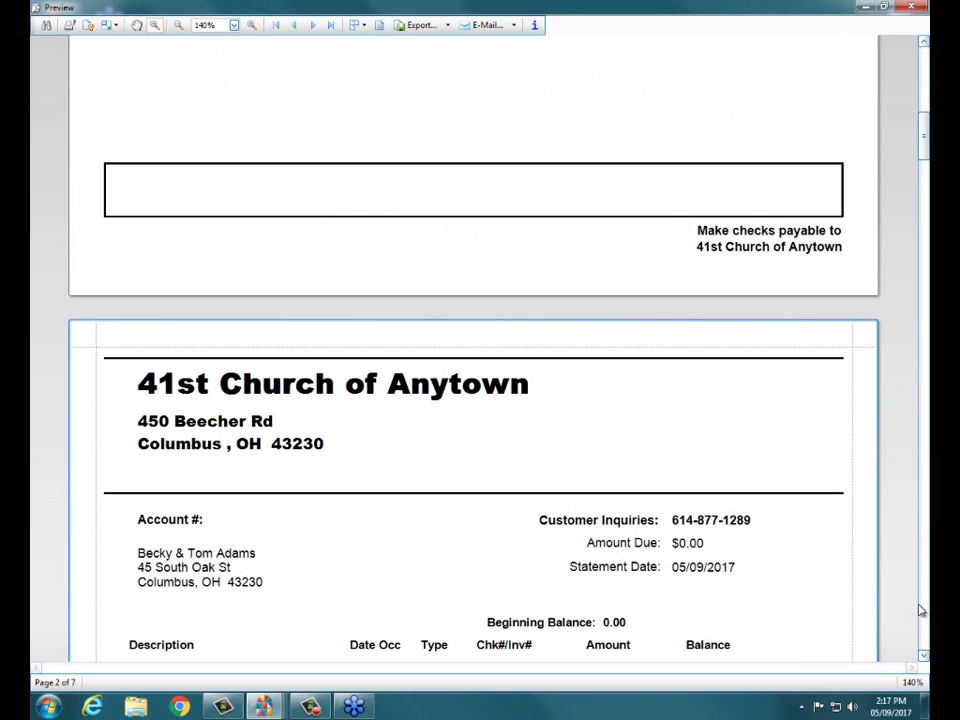
{"action": "scroll", "coordinate": [921, 640], "scroll_direction": "down", "scroll_amount": 2}
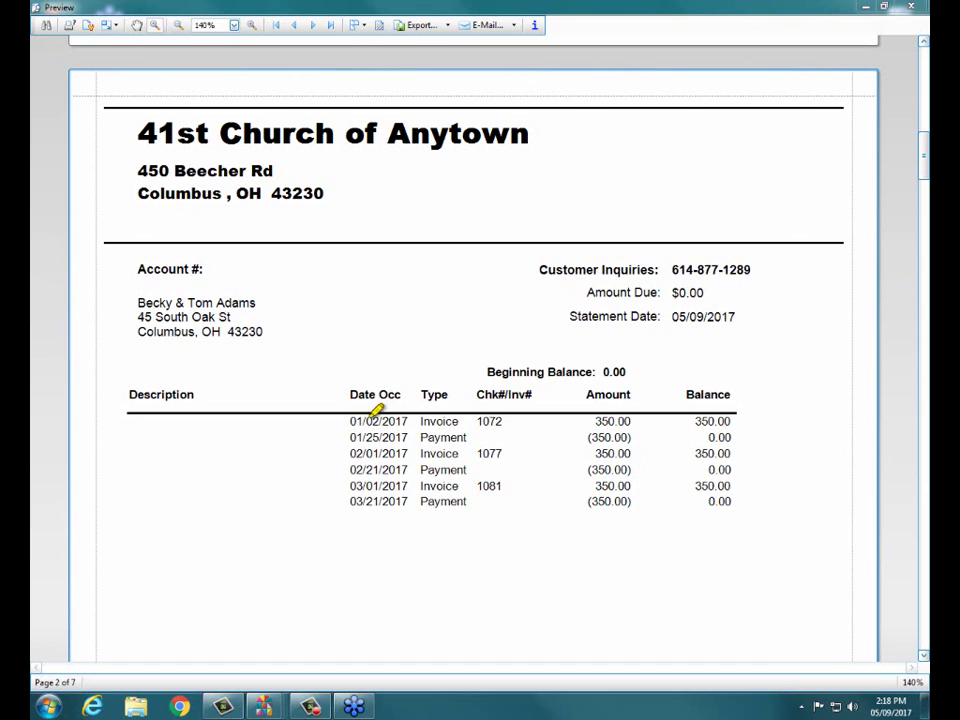
{"action": "left_click_drag", "start_coordinate": [372, 420], "coordinate": [480, 440]}
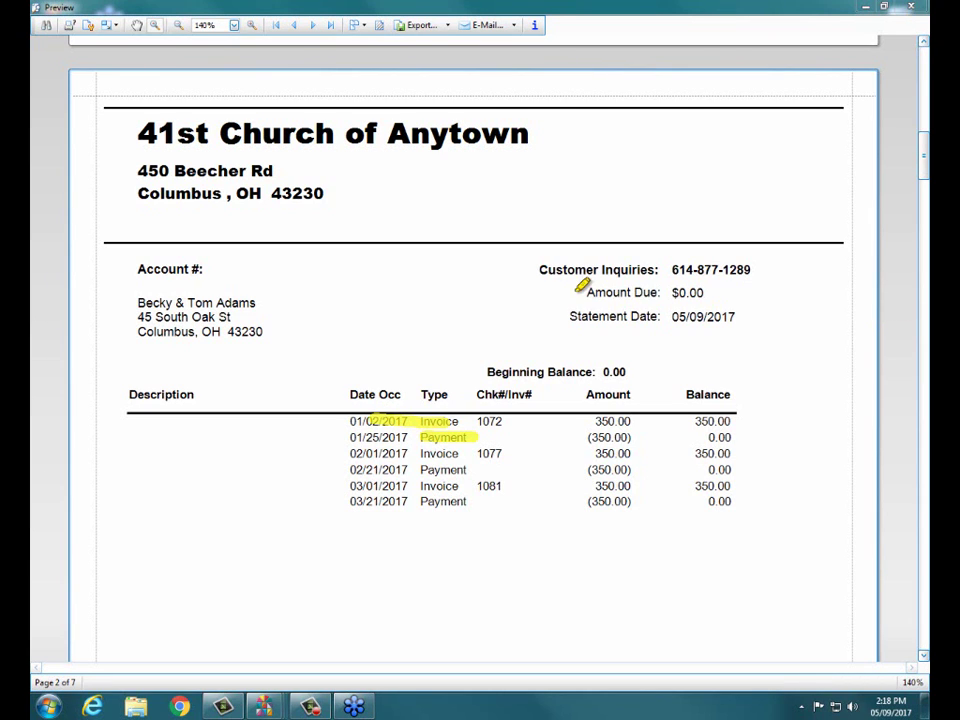
{"action": "left_click_drag", "start_coordinate": [577, 291], "coordinate": [703, 296]}
{"action": "left_click_drag", "start_coordinate": [366, 416], "coordinate": [370, 502]}
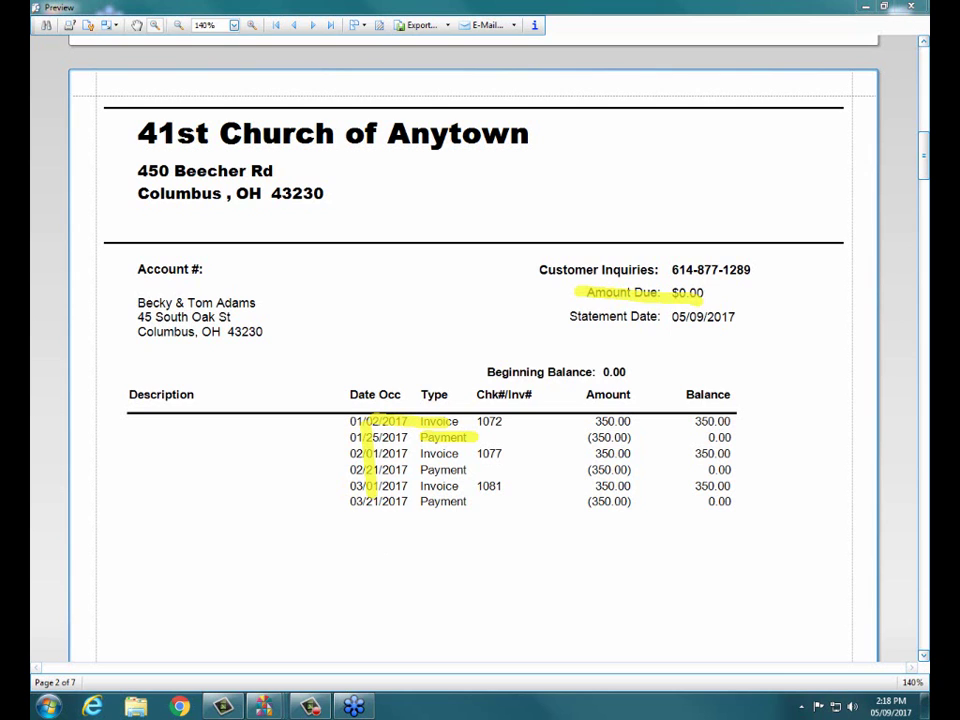
{"action": "key", "text": "Escape"}
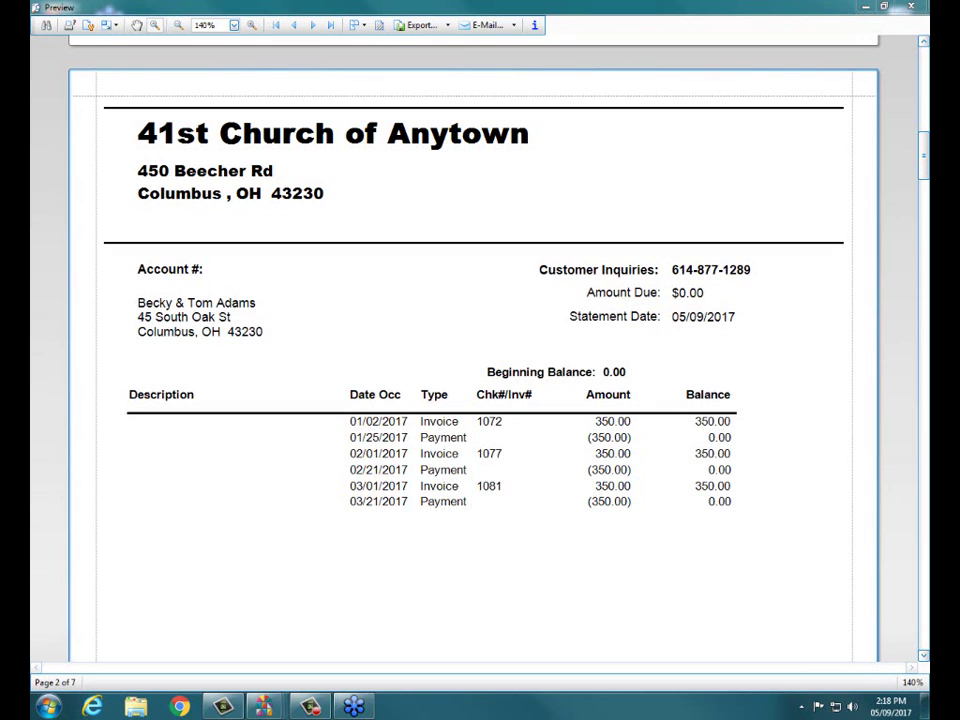
Close the preview and change the statement end date to 05/31/2017.
{"action": "left_click", "coordinate": [906, 7]}
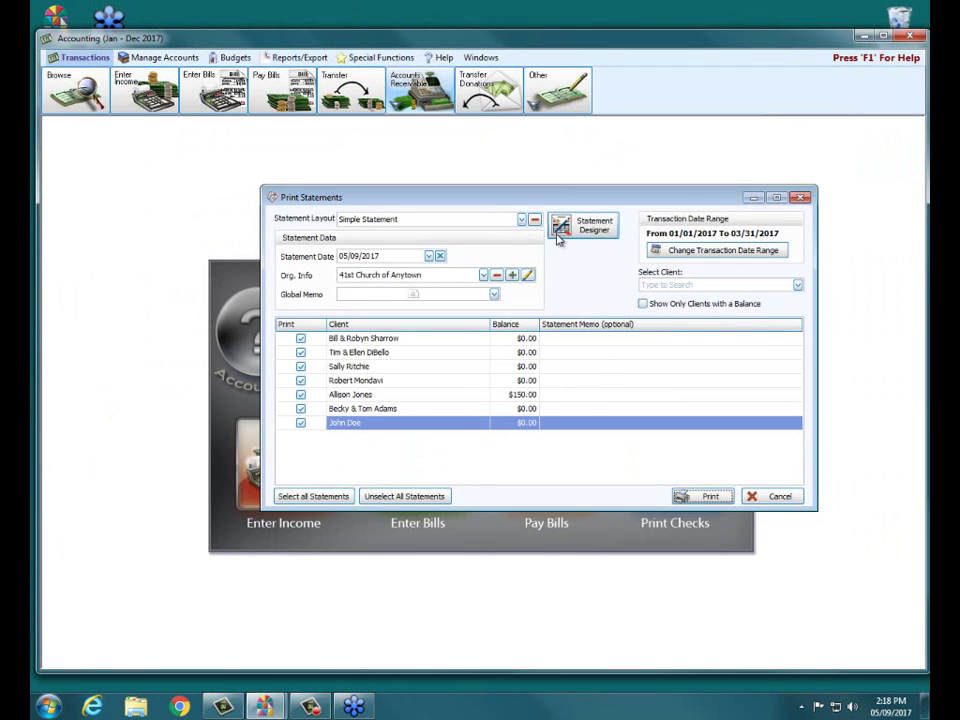
{"action": "left_click", "coordinate": [660, 250]}
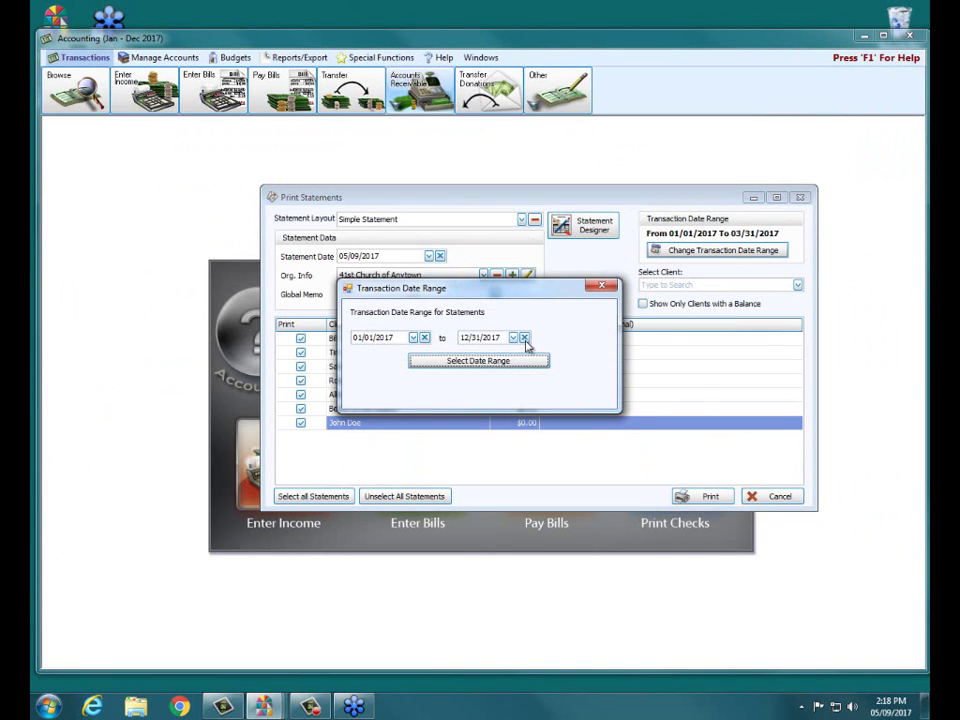
{"action": "left_click", "coordinate": [465, 337]}
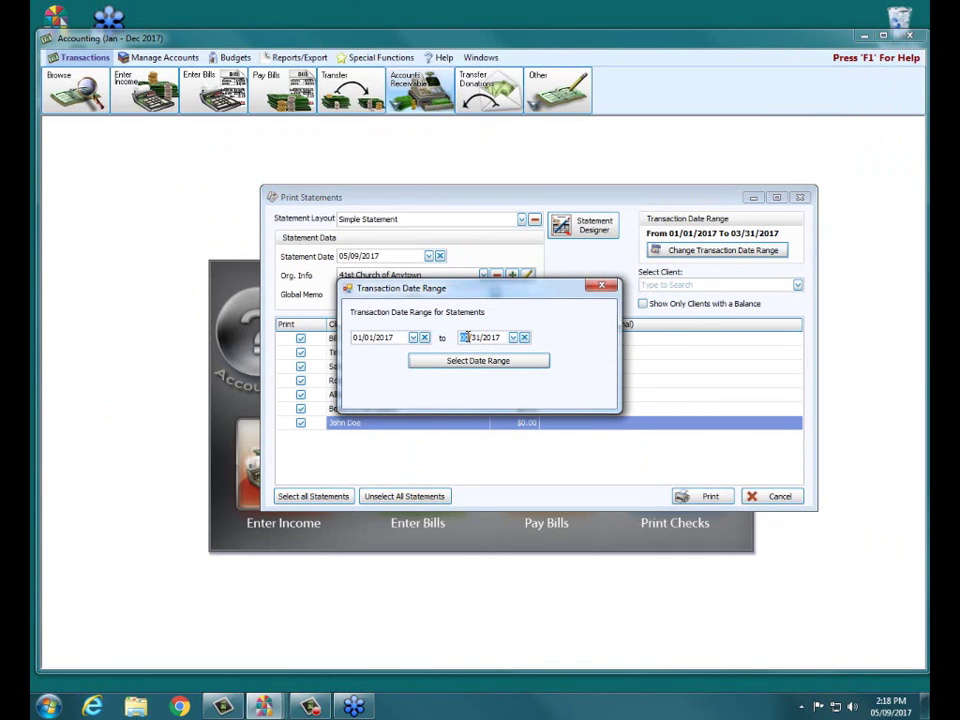
{"action": "left_click", "coordinate": [497, 361]}
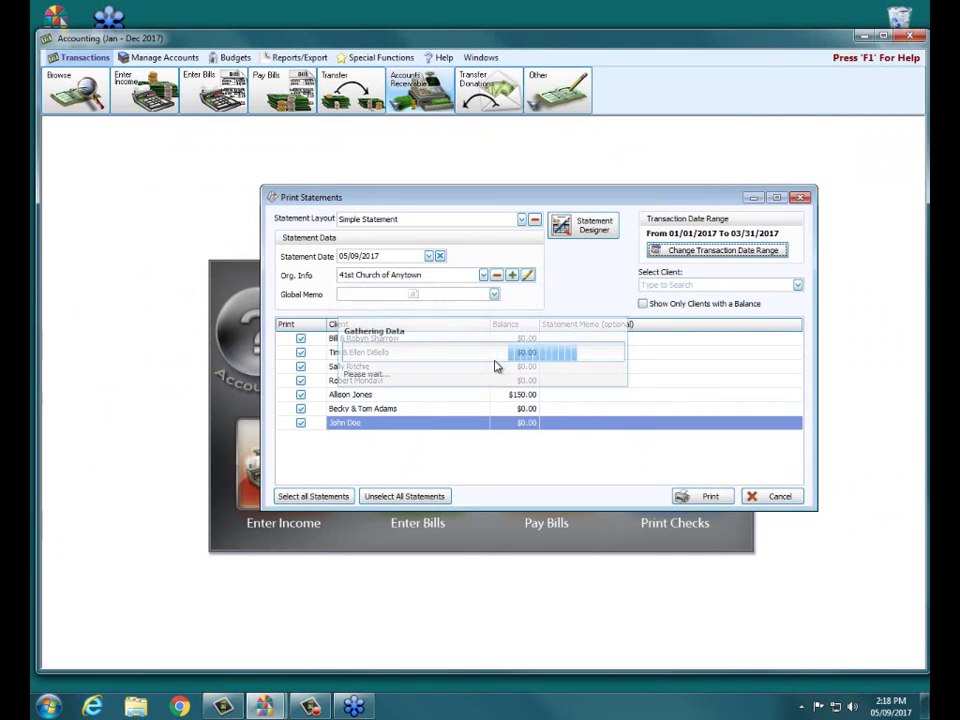
Select all seven clients' statements and generate the year-to-date preview.
{"action": "left_click", "coordinate": [711, 497]}
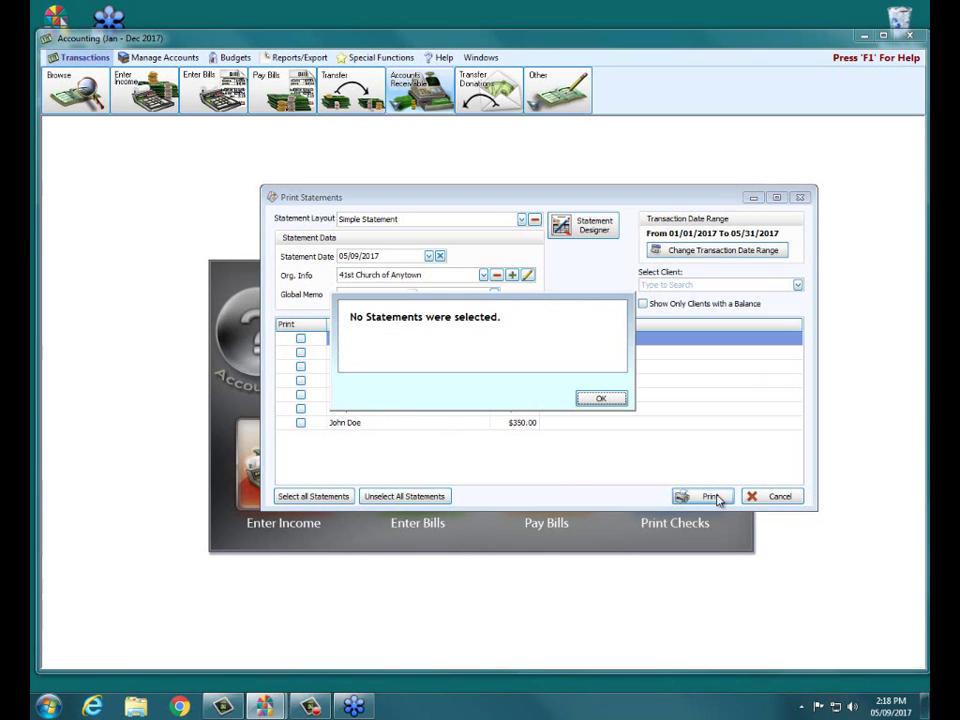
{"action": "left_click", "coordinate": [612, 398]}
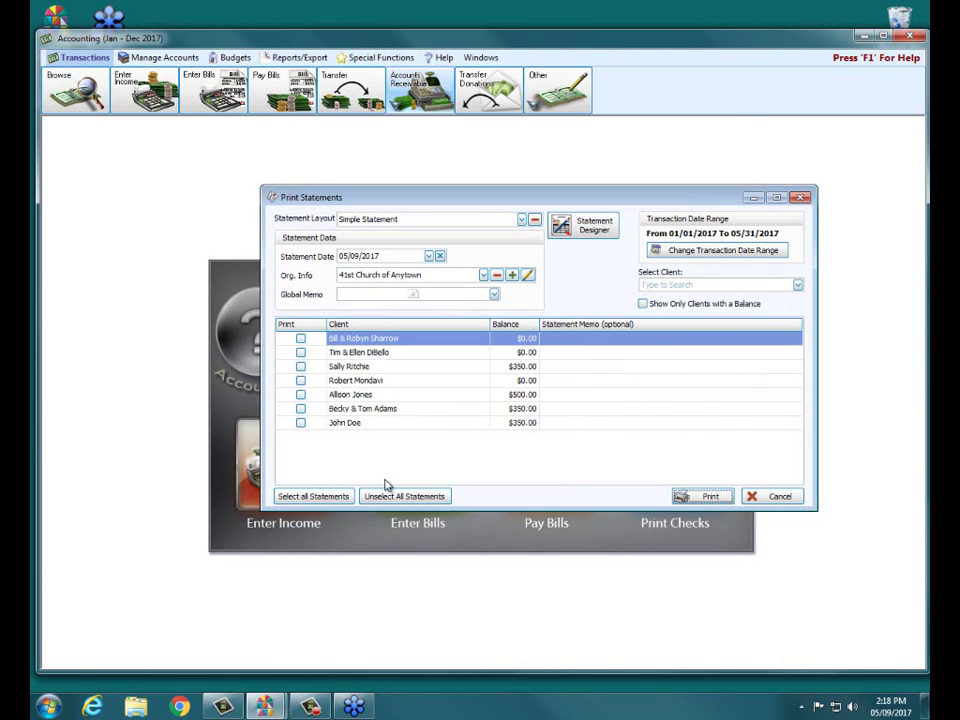
{"action": "left_click", "coordinate": [309, 497]}
{"action": "left_click", "coordinate": [681, 497]}
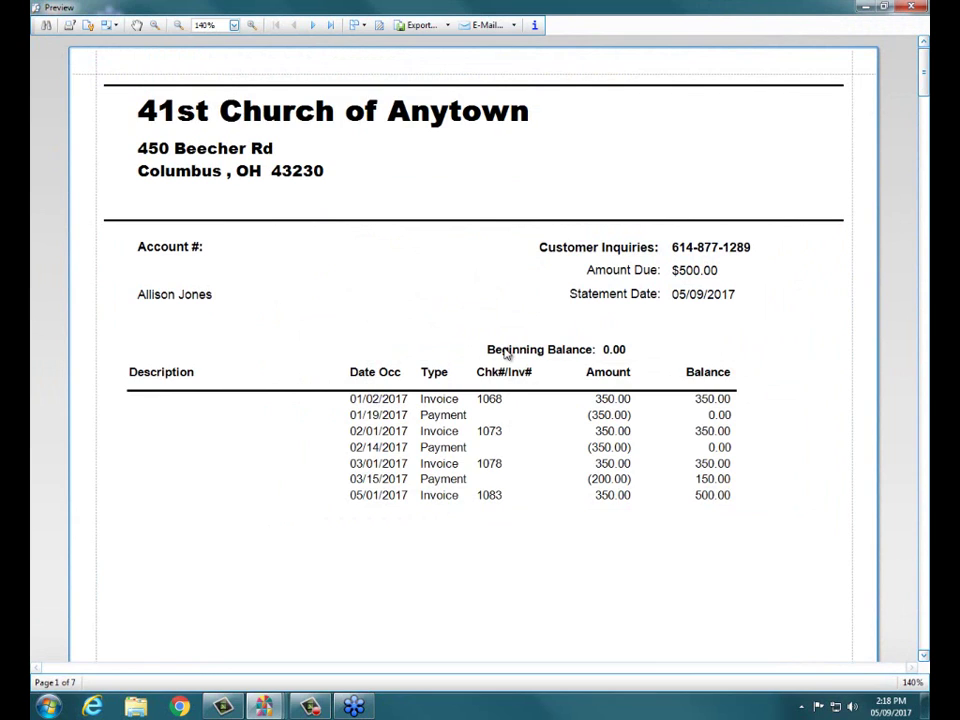
Page through the second and third clients' year-to-date statements, then close the preview.
{"action": "left_click", "coordinate": [312, 25]}
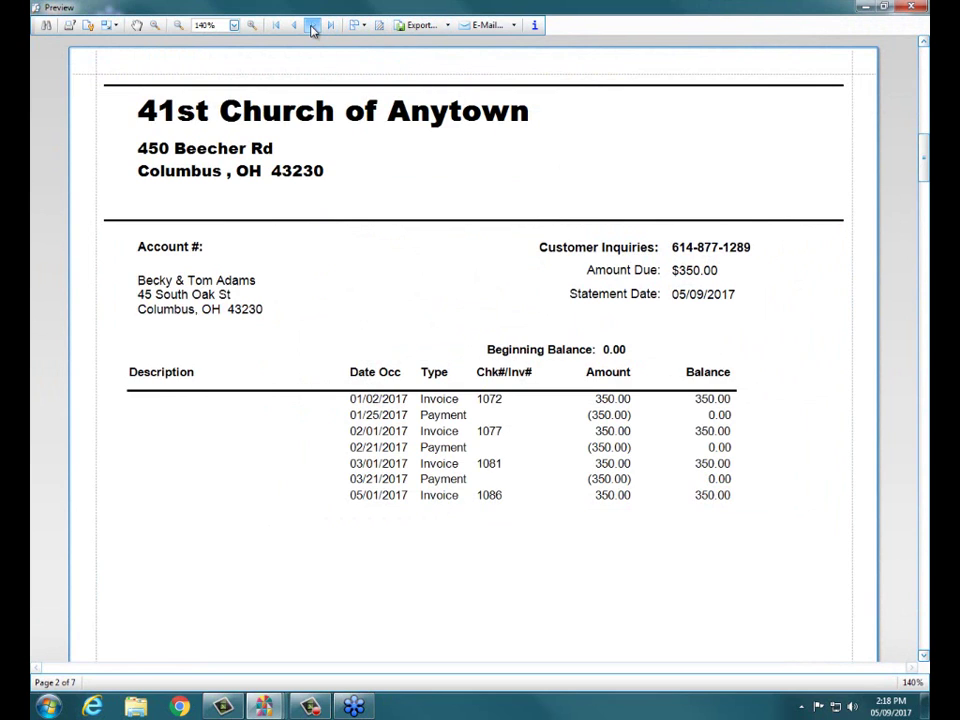
{"action": "left_click", "coordinate": [312, 25]}
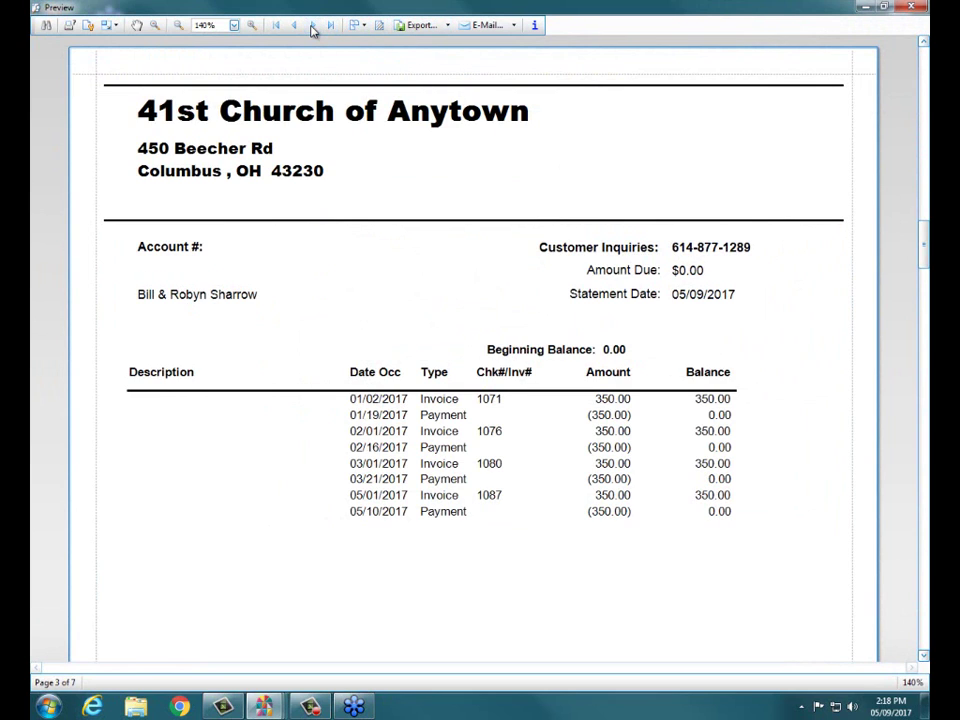
{"action": "left_click", "coordinate": [913, 8]}
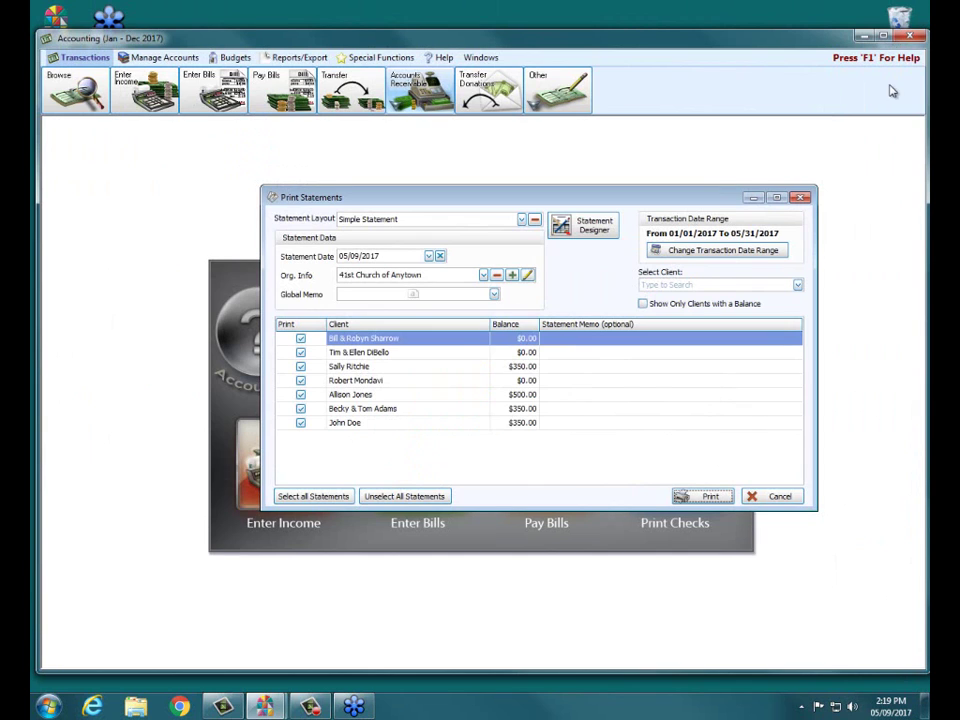
Close the Print Statements window and bring up the Accounts Receivable options.
{"action": "left_click", "coordinate": [799, 197]}
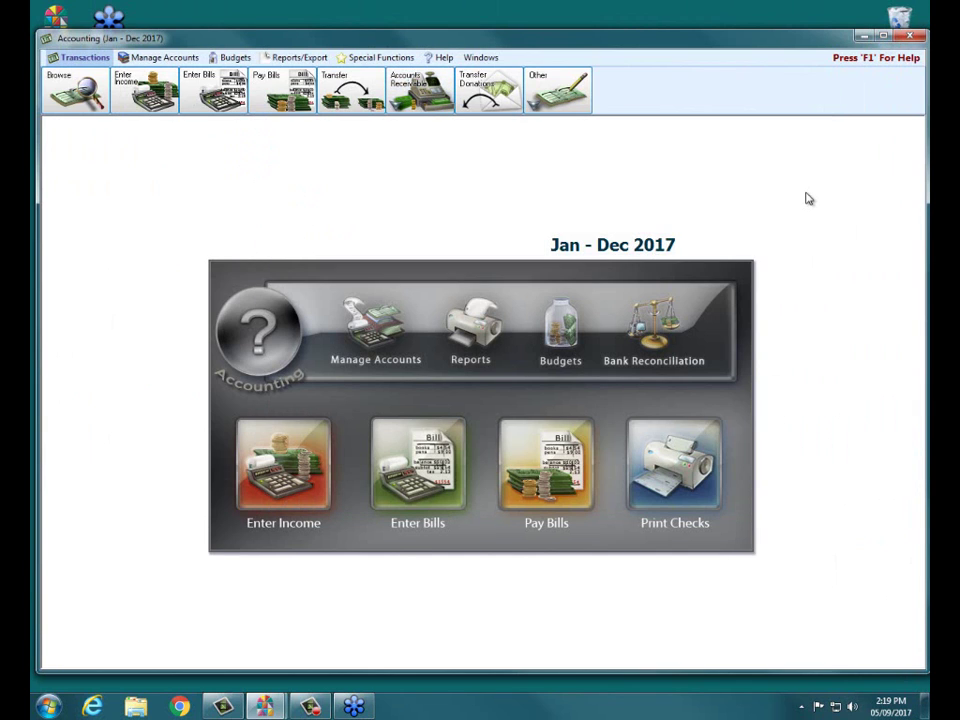
{"action": "left_click", "coordinate": [420, 100]}
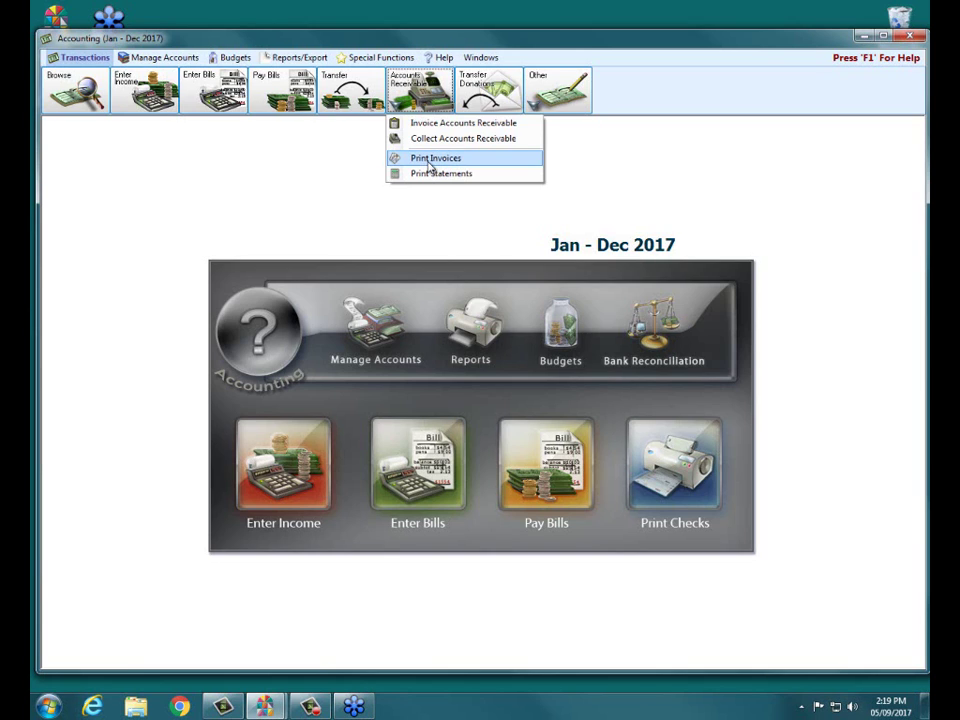
Dismiss the Accounts Receivable options, returning to the Jan - Dec 2017 accounting home screen.
{"action": "left_click", "coordinate": [632, 193]}
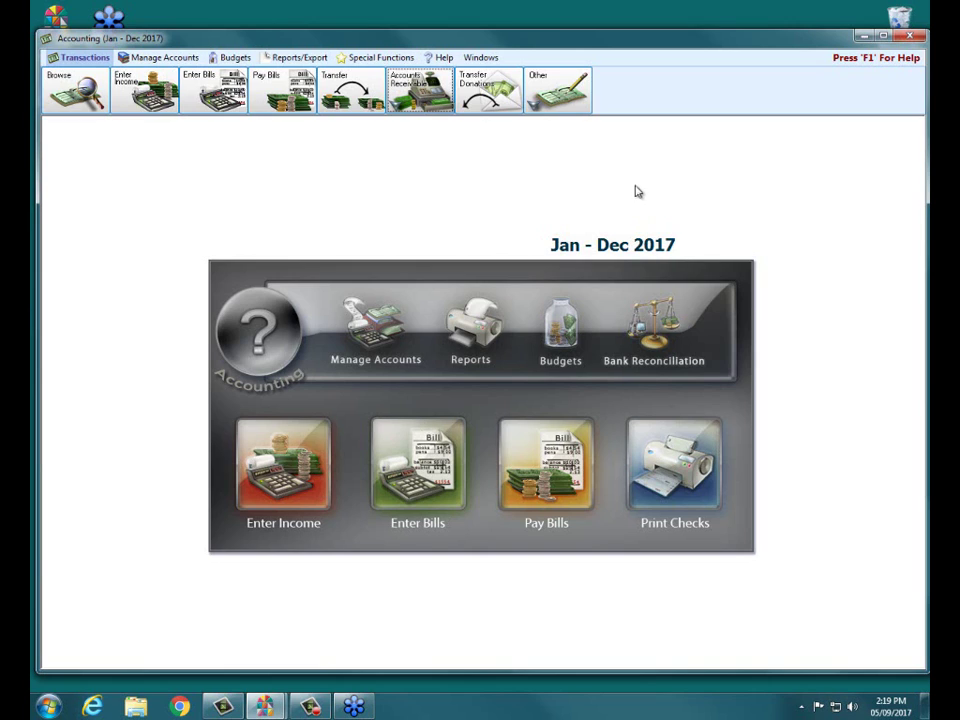